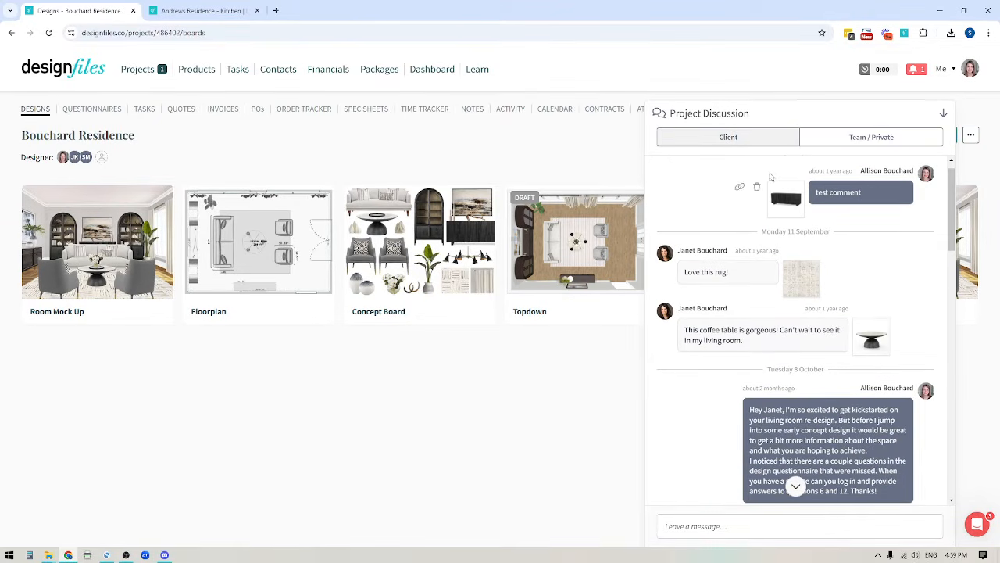
# Review the client discussion thread from its earliest comments to the latest replies, including the messages with attached furniture and art images.
pyautogui.scroll(1, 753, 397)
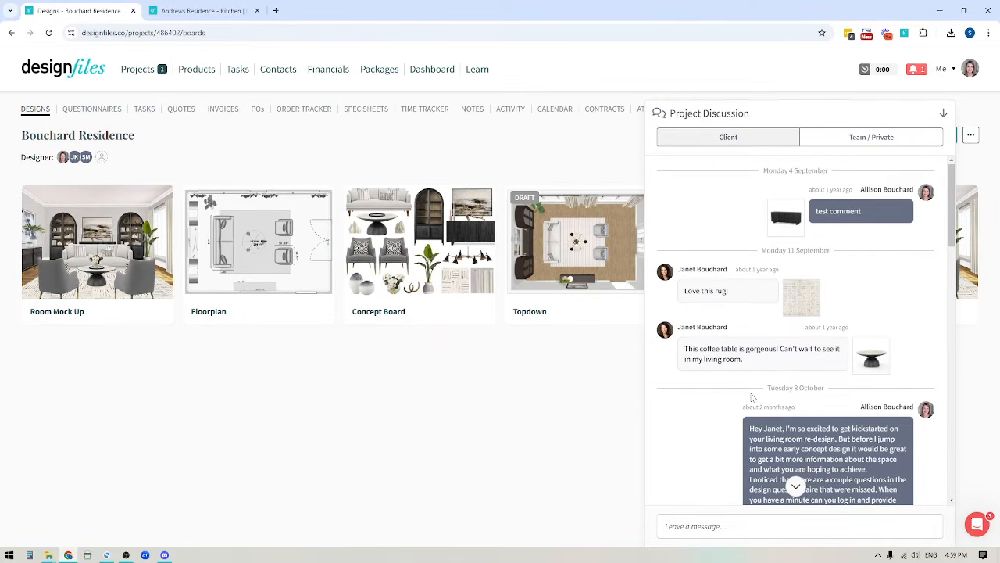
pyautogui.scroll(-6, 766, 312)
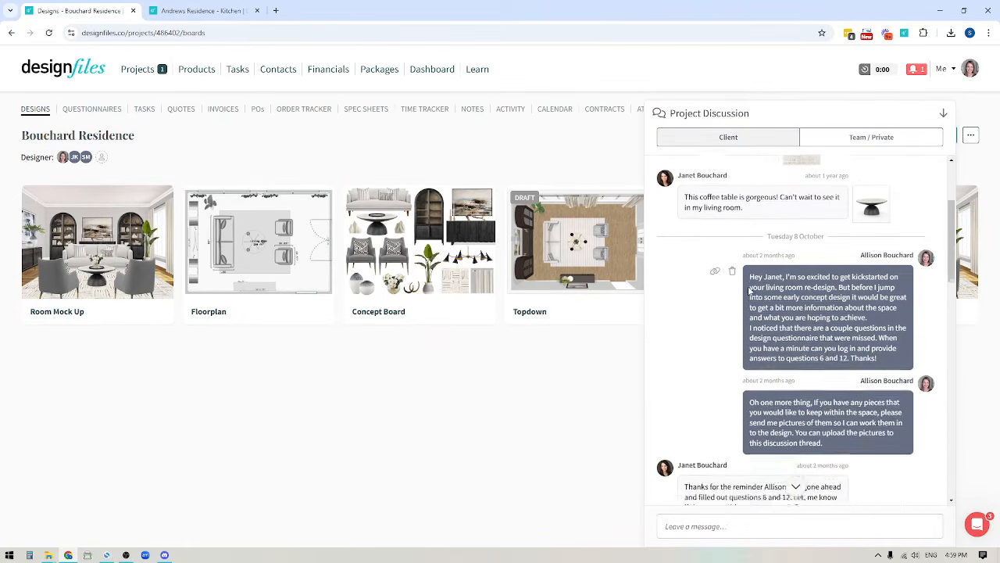
pyautogui.scroll(-1, 748, 295)
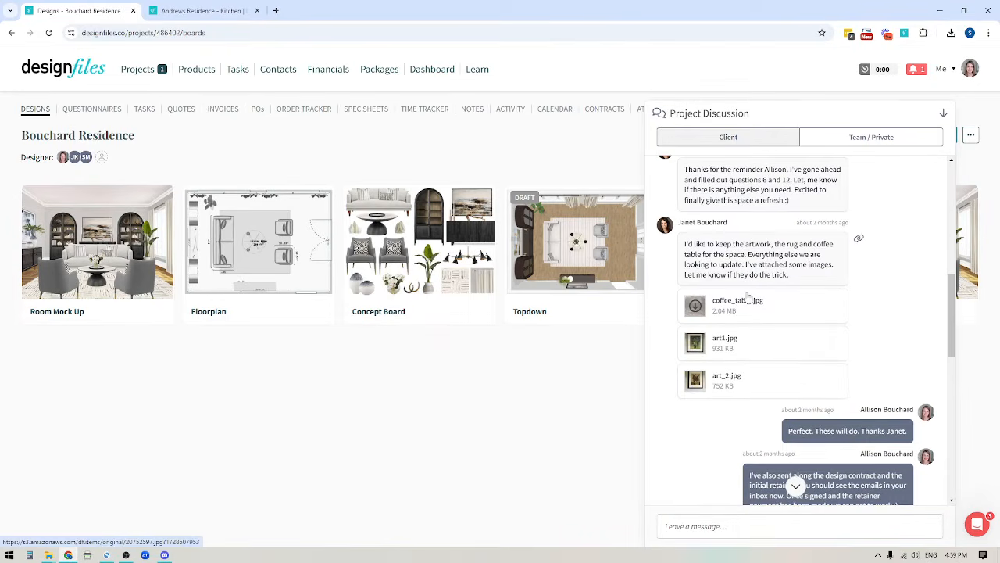
pyautogui.scroll(-2, 752, 298)
pyautogui.scroll(-4, 752, 298)
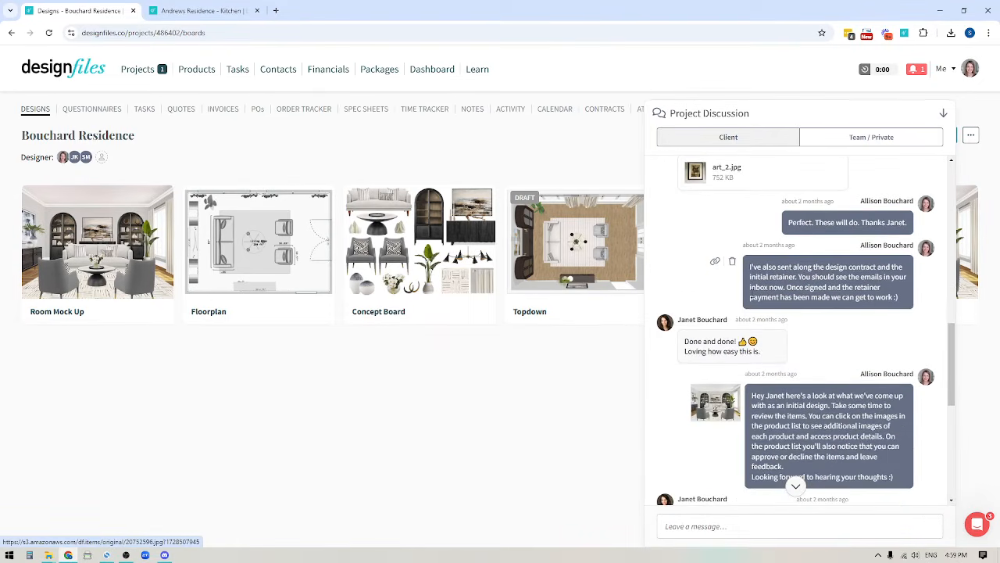
pyautogui.scroll(5, 807, 390)
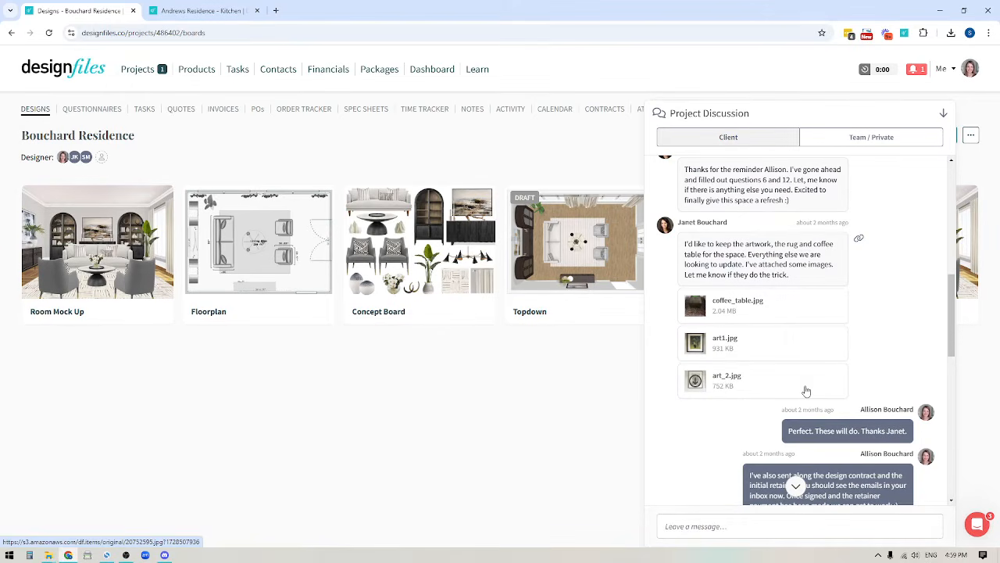
pyautogui.scroll(-10, 807, 391)
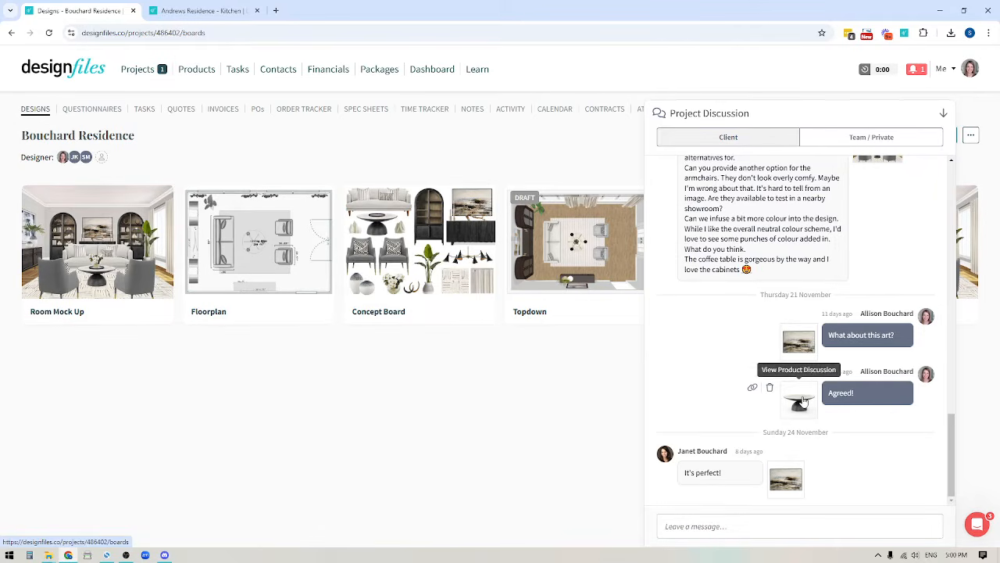
pyautogui.scroll(5, 804, 401)
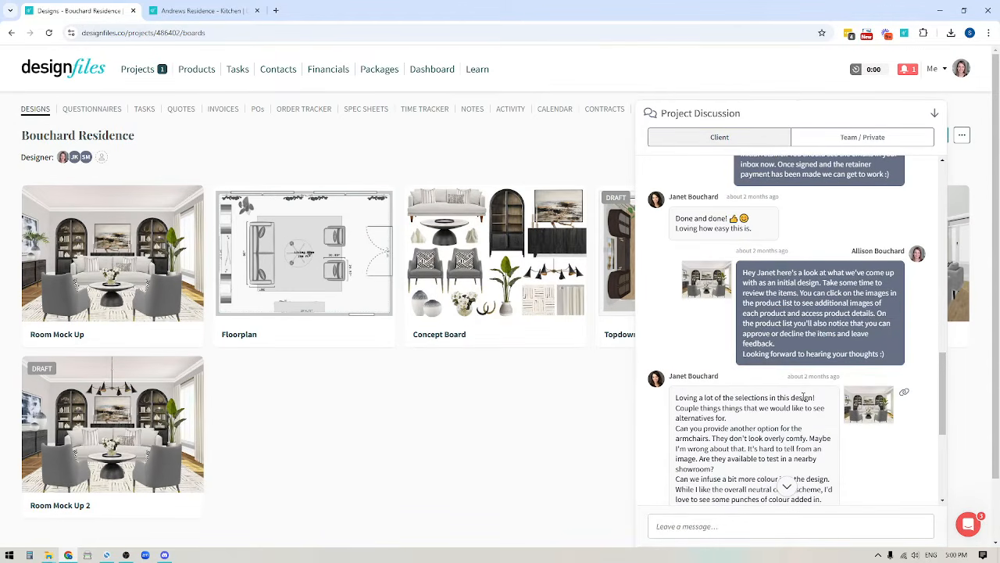
pyautogui.scroll(4, 803, 397)
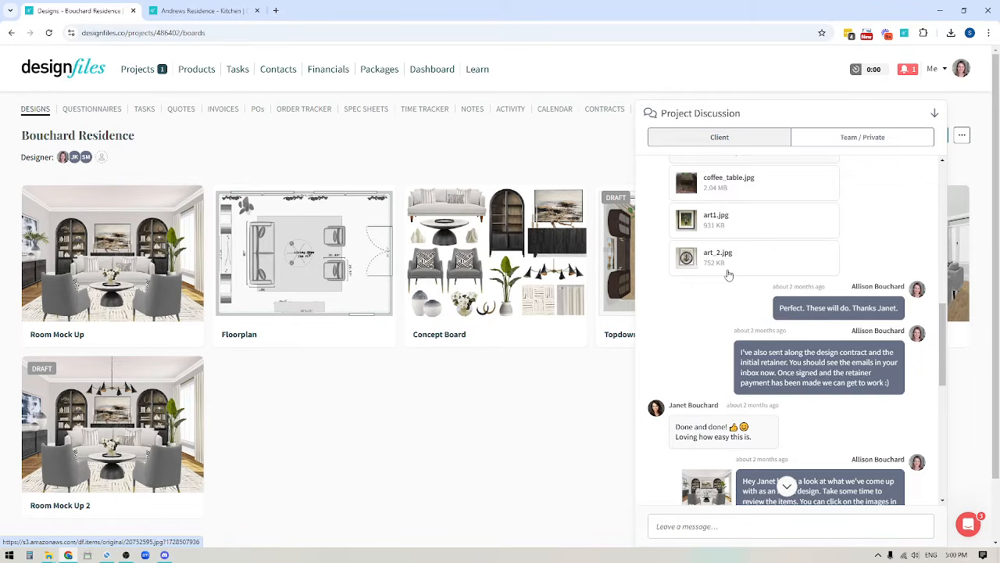
# Collapse the project discussion and reopen the same residence project from the projects list.
pyautogui.click(935, 115)
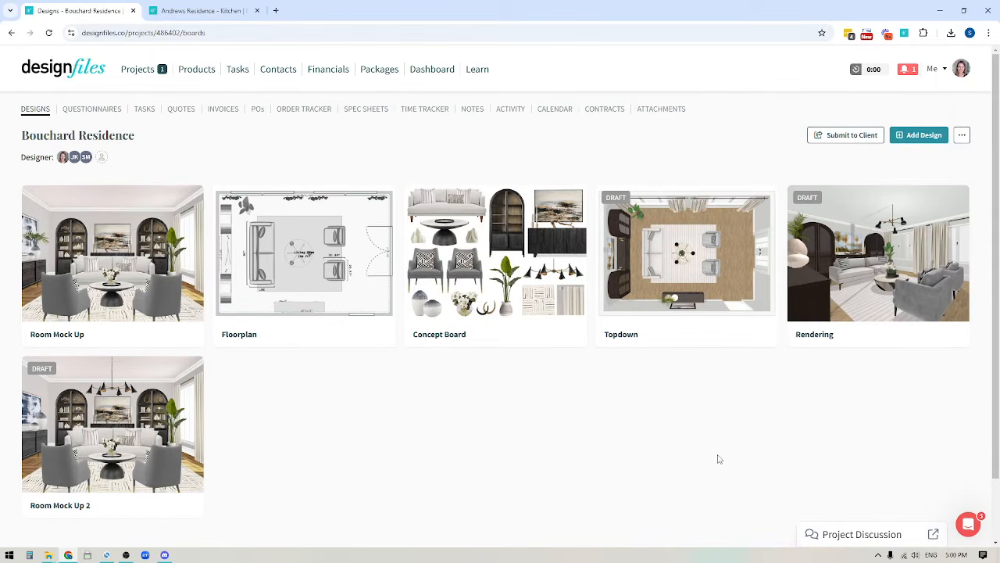
pyautogui.click(33, 109)
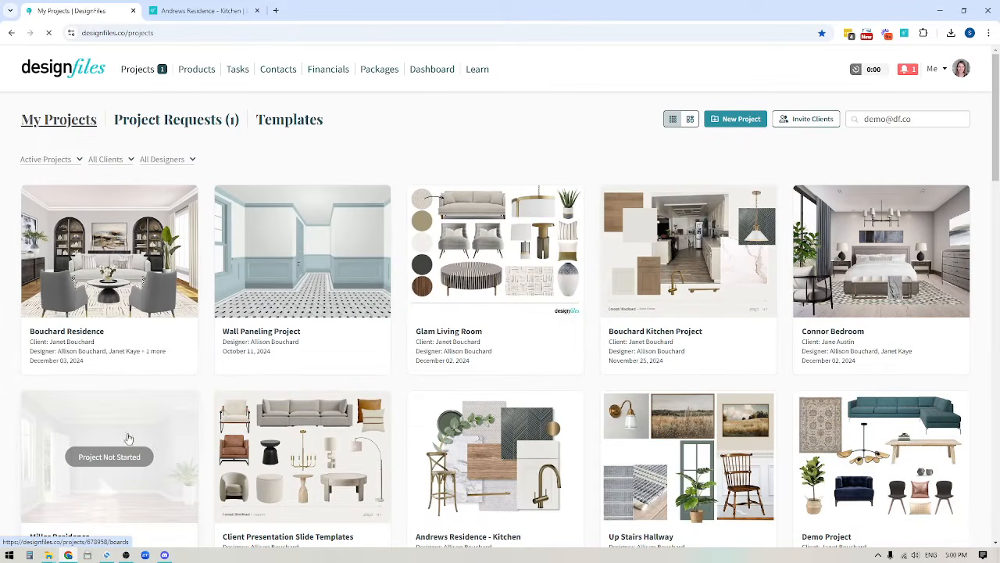
pyautogui.click(106, 254)
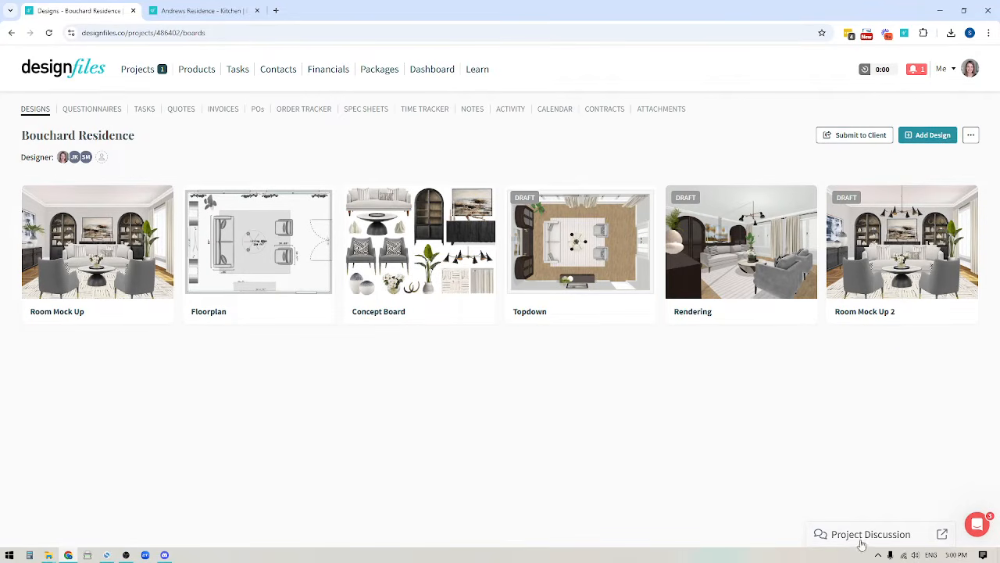
# Open the project discussion and review the client thread from its first comment to the message with the attached coffee table and art images.
pyautogui.click(859, 539)
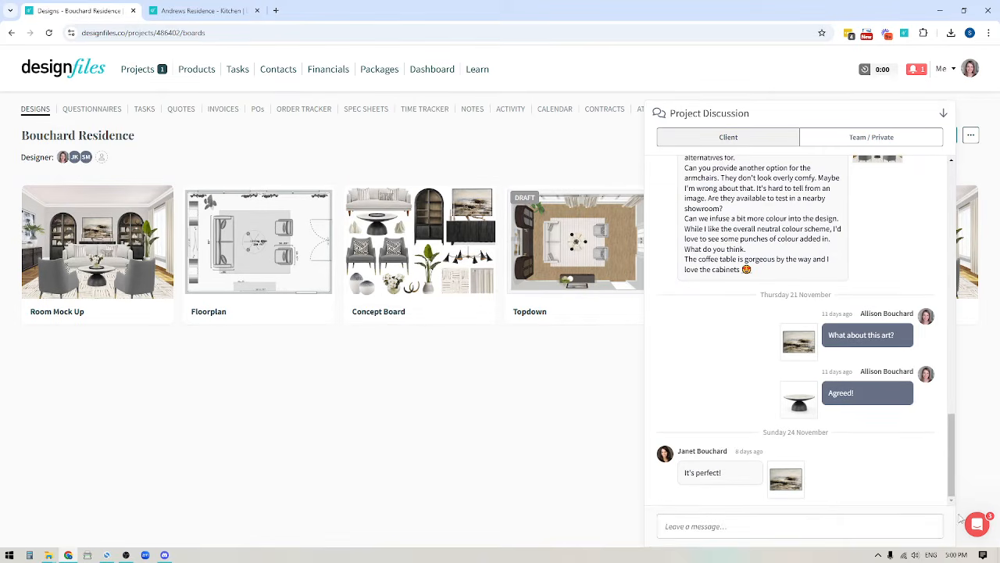
pyautogui.scroll(5, 832, 405)
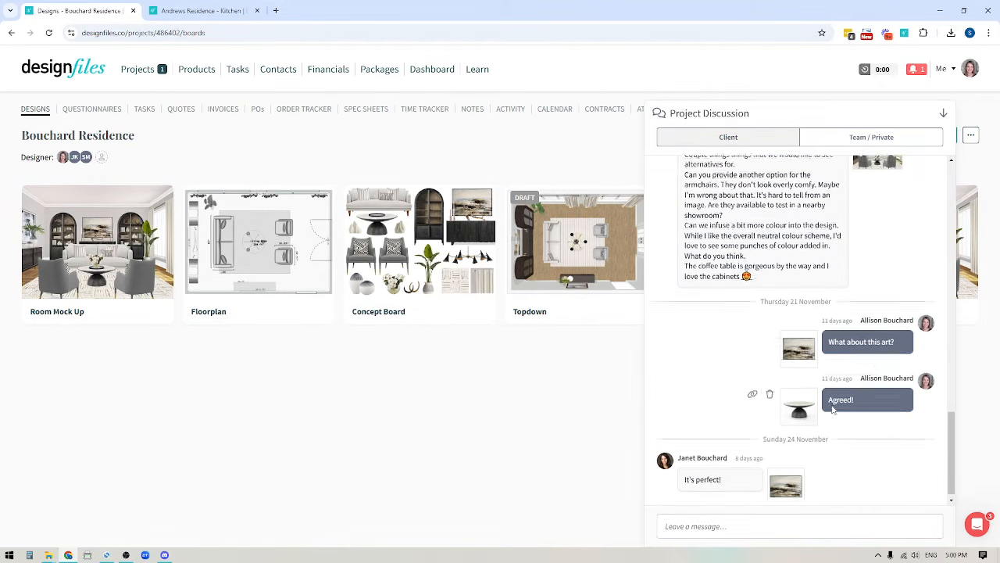
pyautogui.scroll(8, 832, 405)
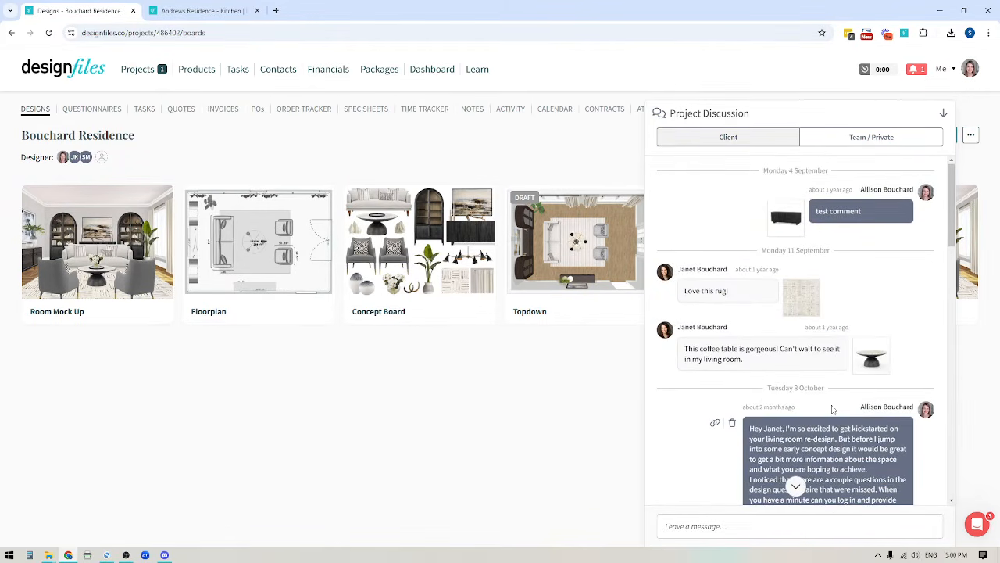
pyautogui.scroll(-3, 832, 409)
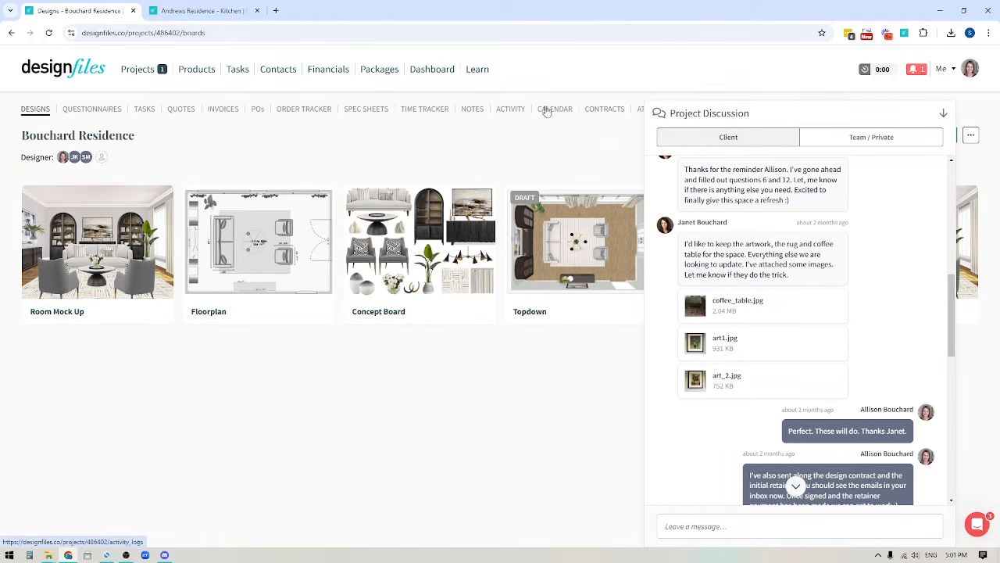
# Open the project's questionnaire and draft the client message "Jsdf;ldls;fkg;ds" in the discussion alongside it.
pyautogui.click(90, 113)
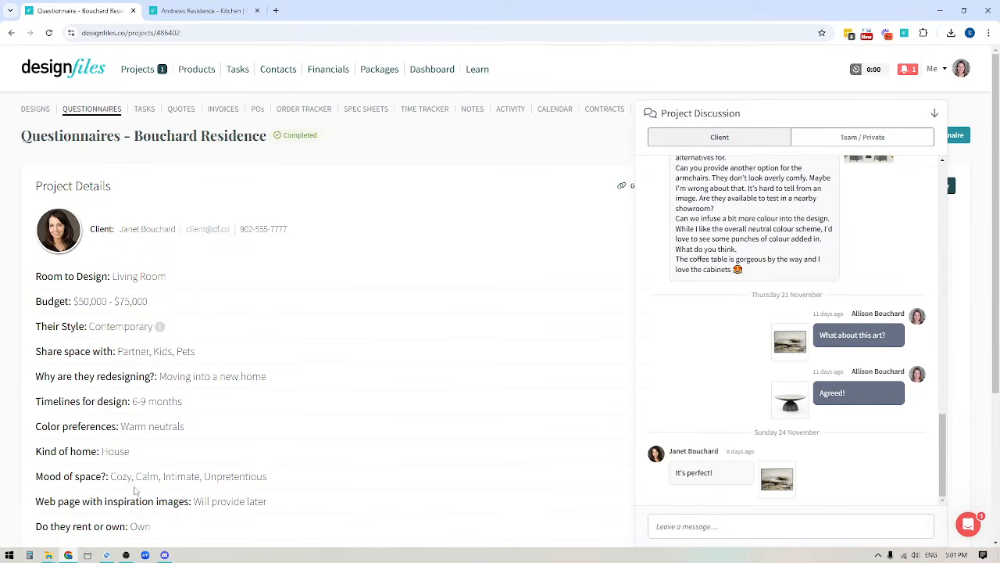
pyautogui.scroll(-2, 134, 490)
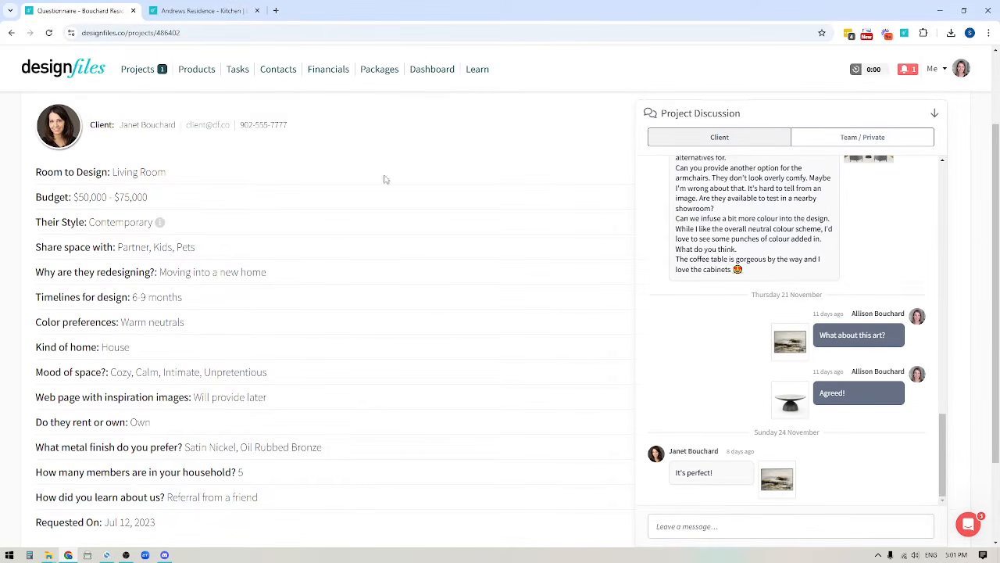
pyautogui.click(680, 534)
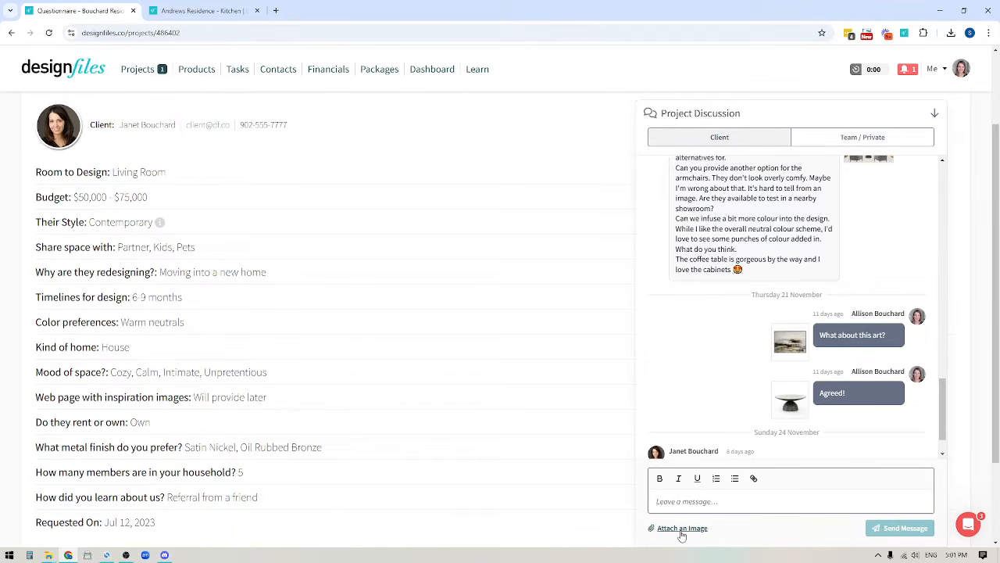
pyautogui.write('Jsdf;ldls;fkg;ds')
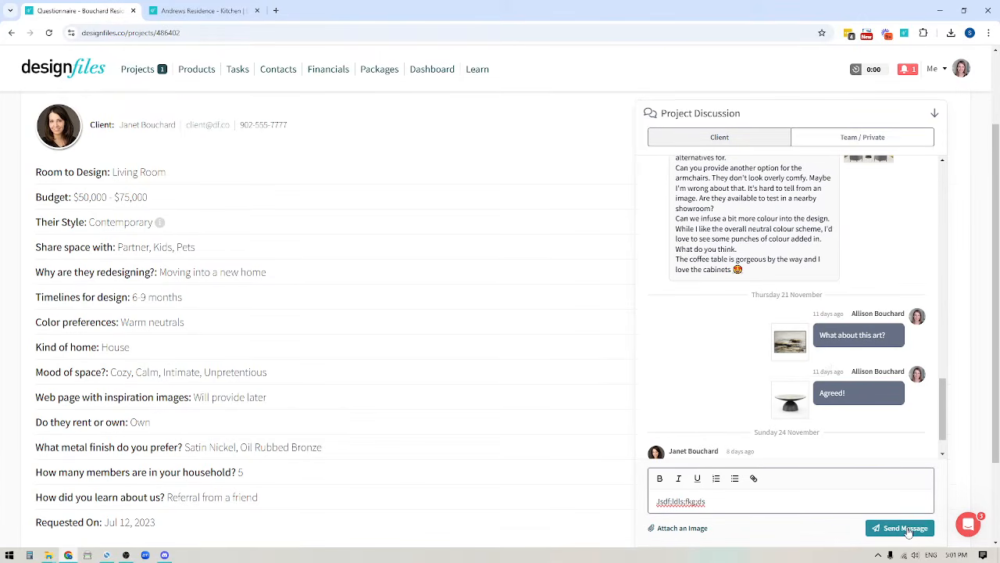
# Open the project's tasks and draft the message "sjdkfhskjfhsk" in the team/private discussion.
pyautogui.scroll(2, 165, 202)
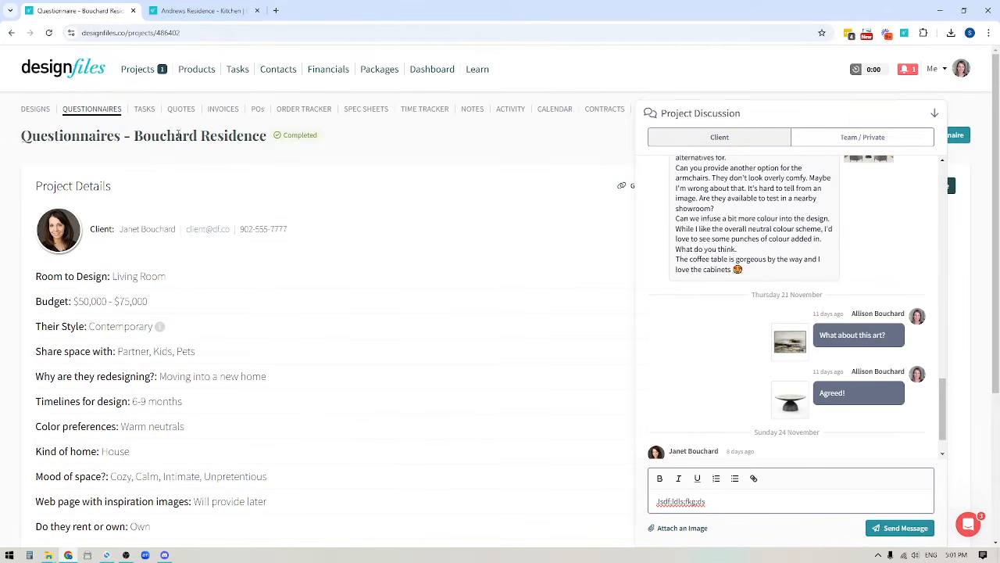
pyautogui.click(145, 109)
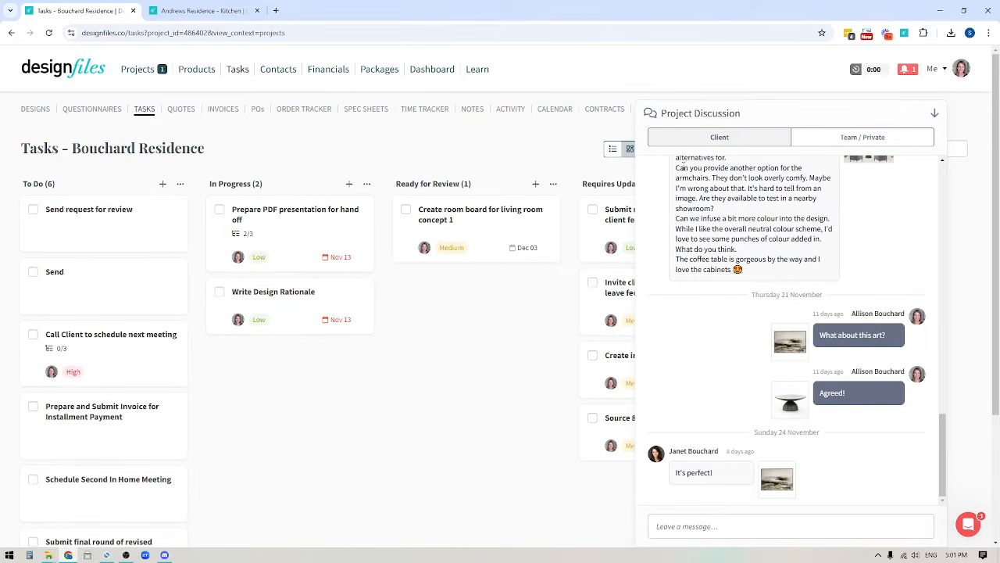
pyautogui.click(862, 139)
pyautogui.click(699, 526)
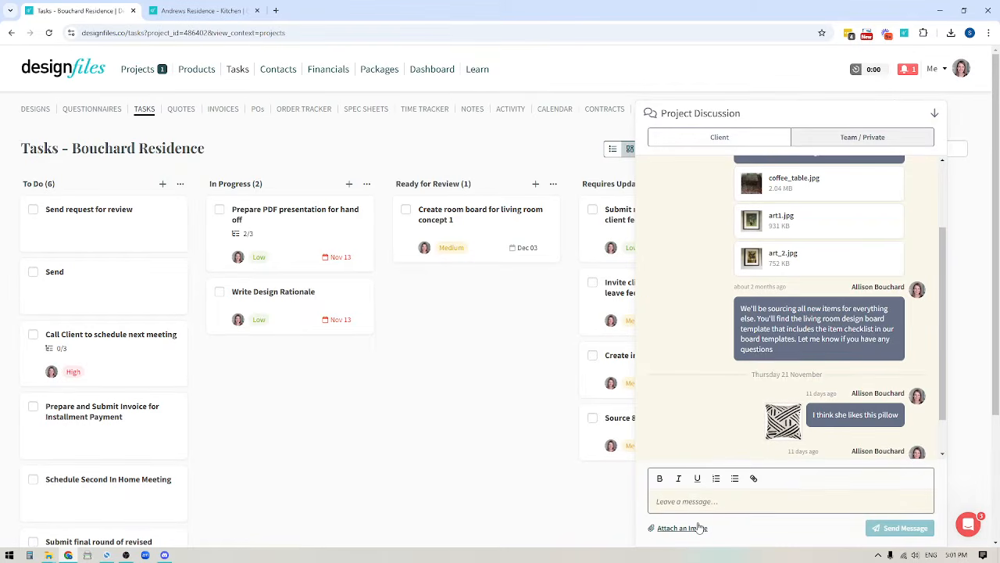
pyautogui.write('sjdkfhskjfhsk')
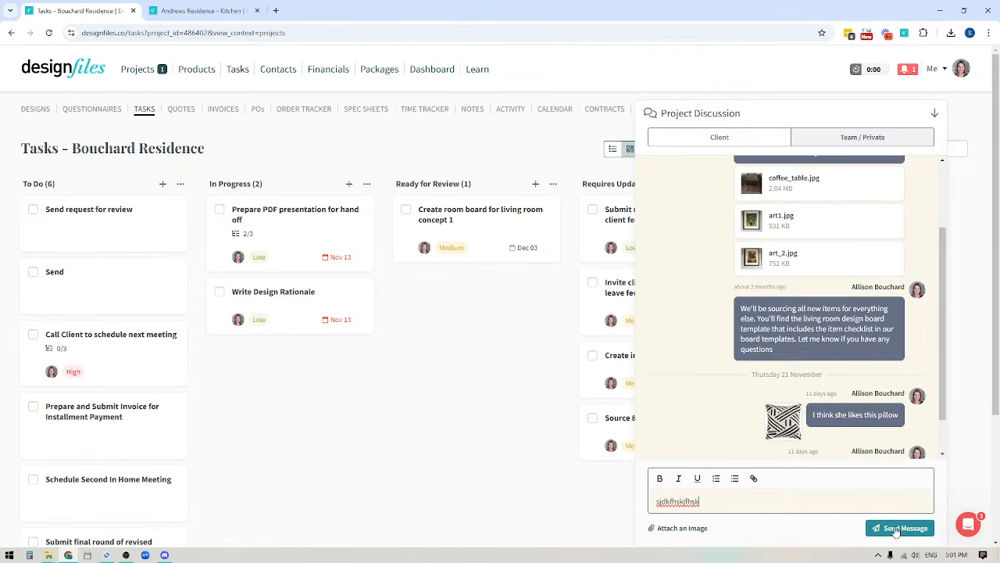
# Open the project's invoices, collapse the discussion and copy the share link of the past-due invoice.
pyautogui.click(225, 109)
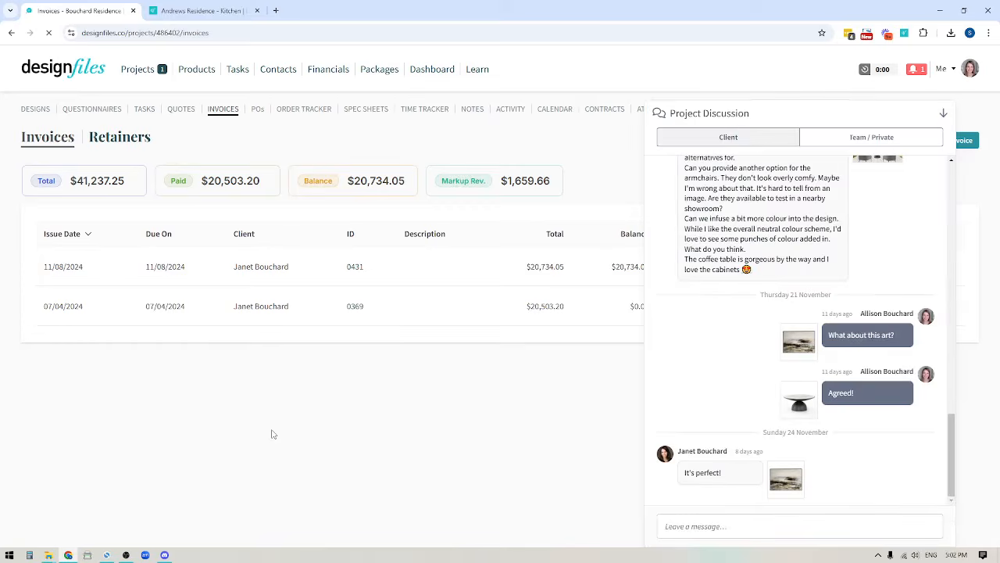
pyautogui.click(943, 113)
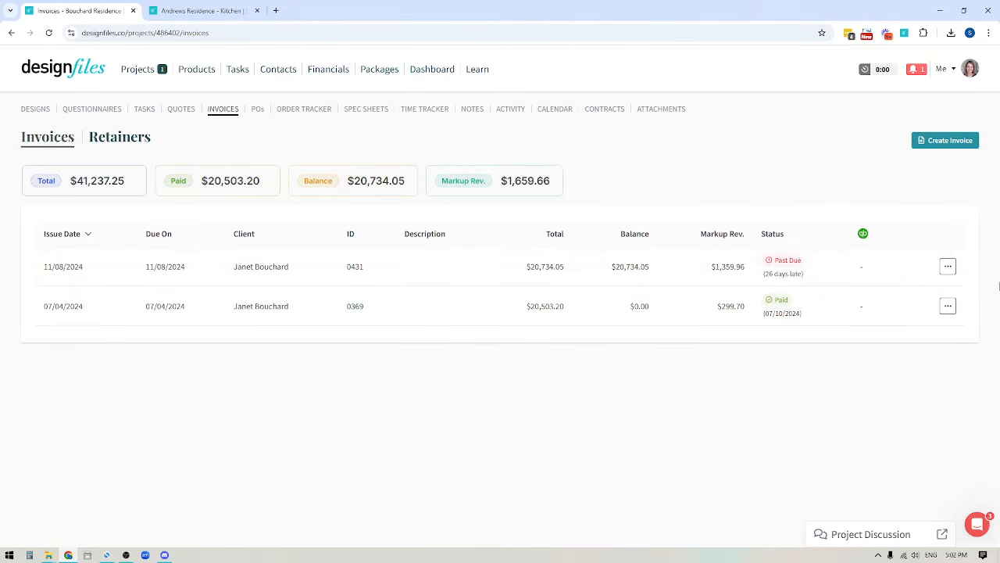
pyautogui.click(947, 268)
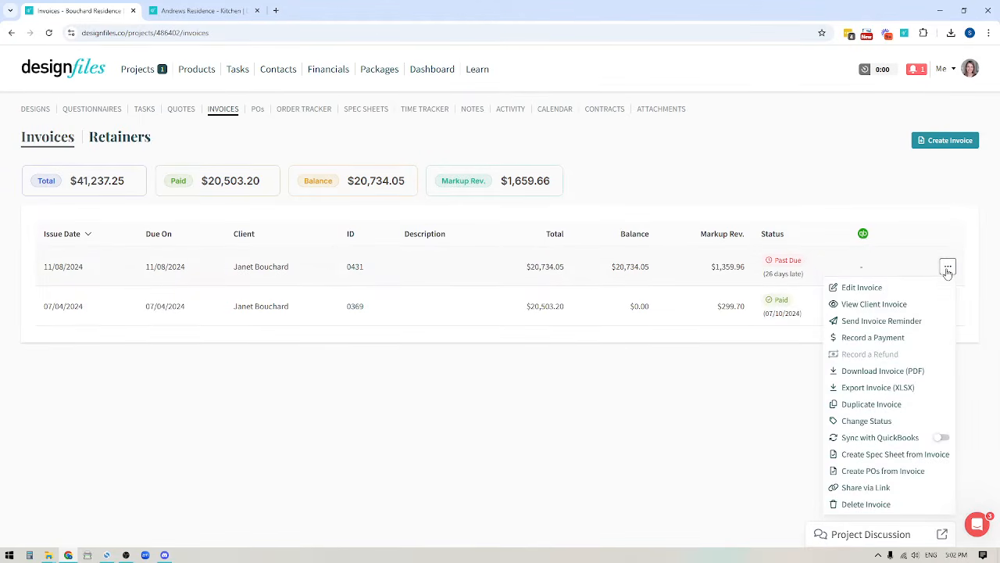
pyautogui.click(869, 488)
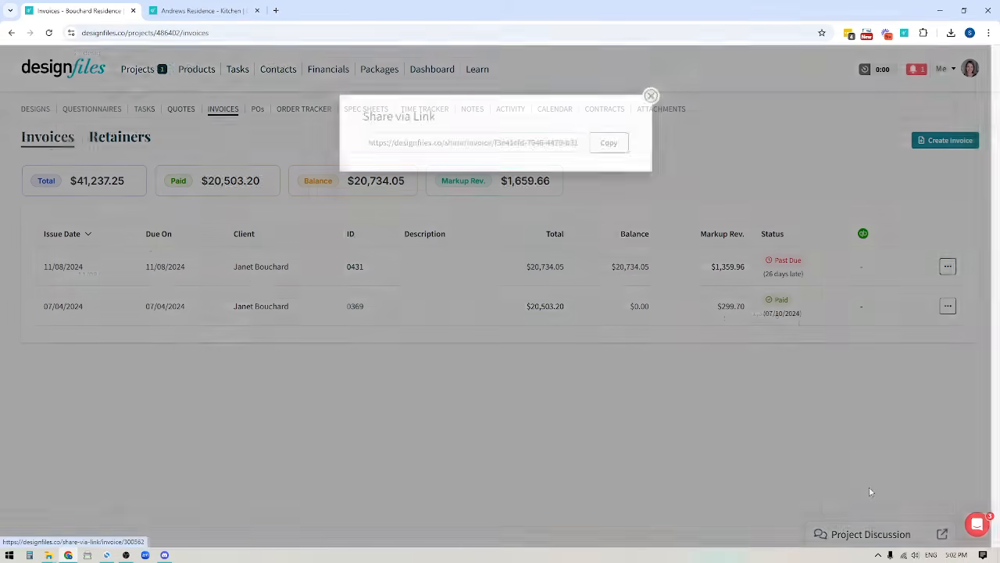
pyautogui.click(613, 145)
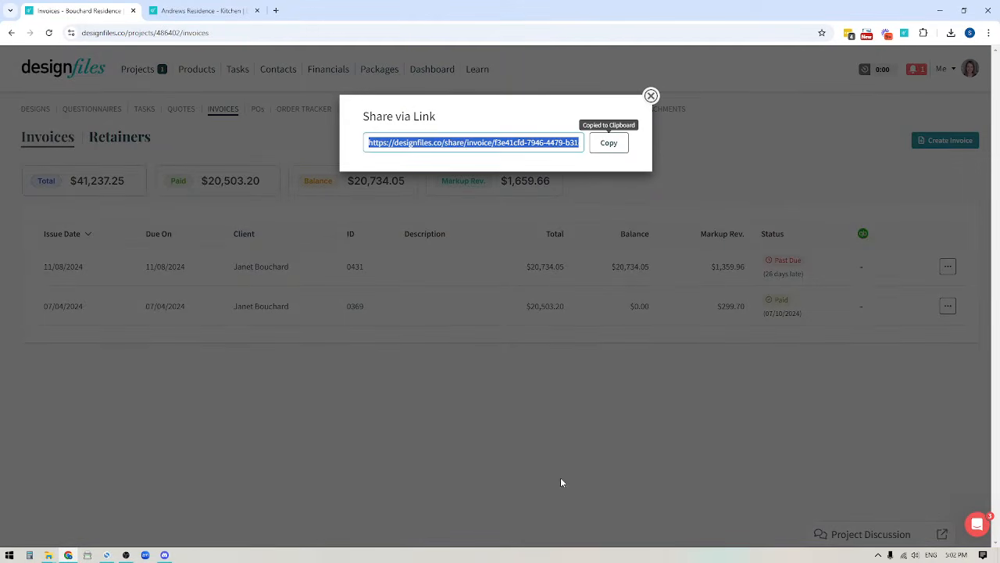
pyautogui.click(650, 96)
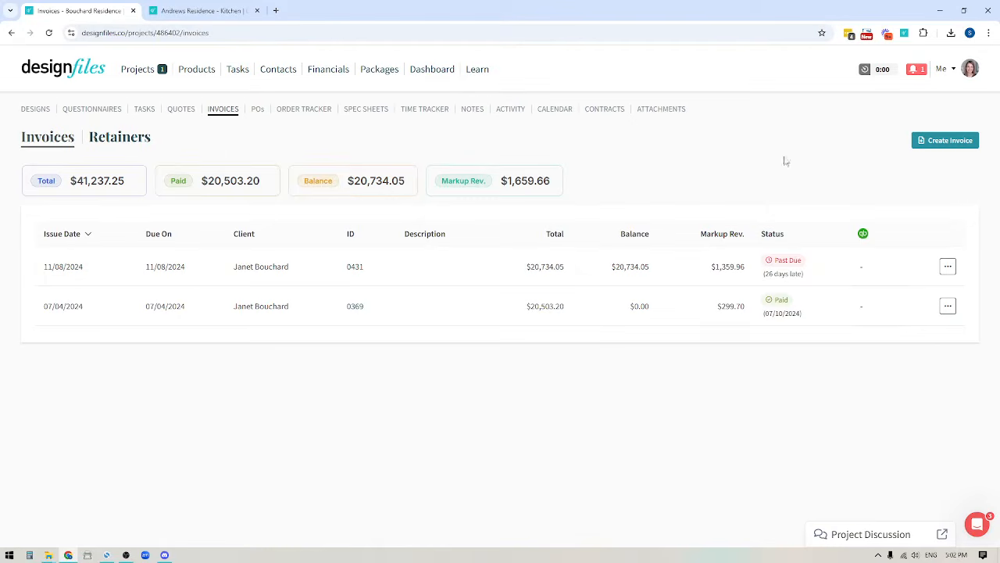
# Draft the client discussion message "slkdjflks" followed by the copied invoice share link, and select the link text.
pyautogui.click(852, 537)
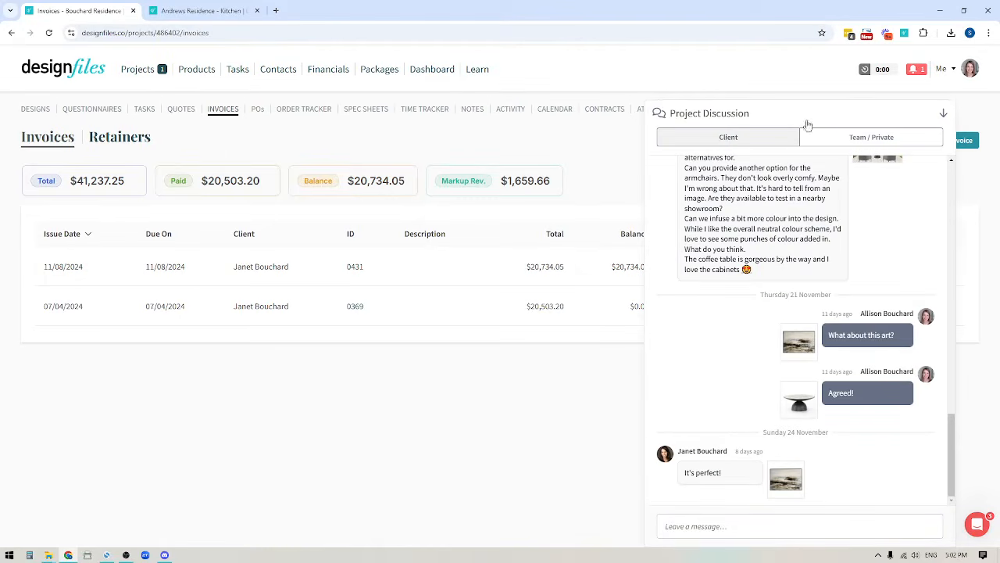
pyautogui.click(670, 518)
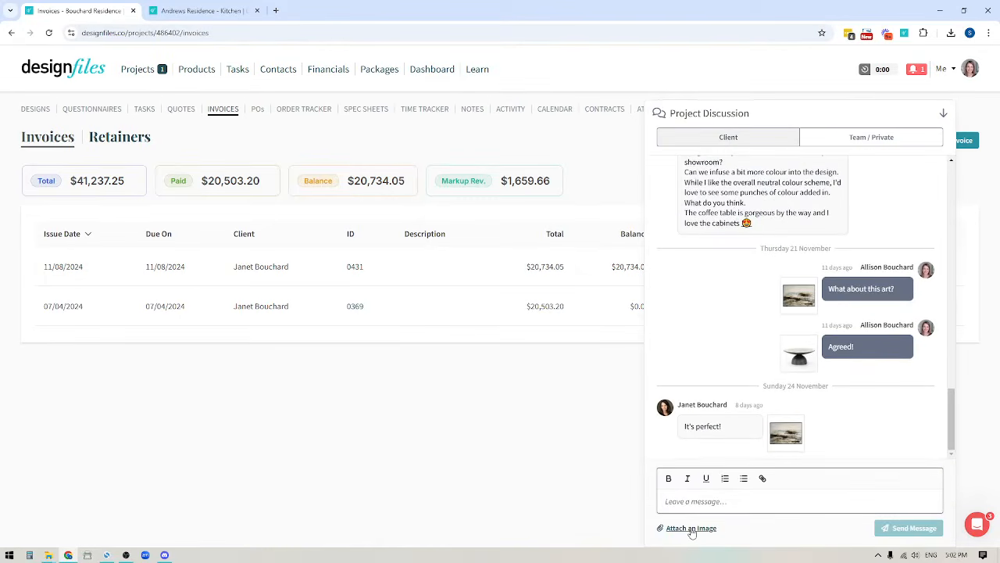
pyautogui.write('slkdjflks')
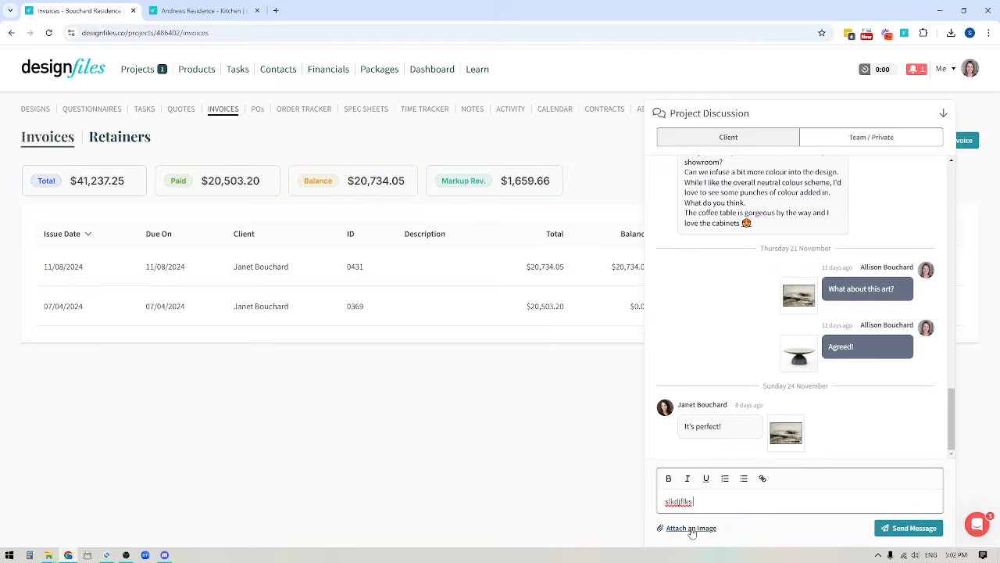
pyautogui.hotkey('ctrl', 'v')
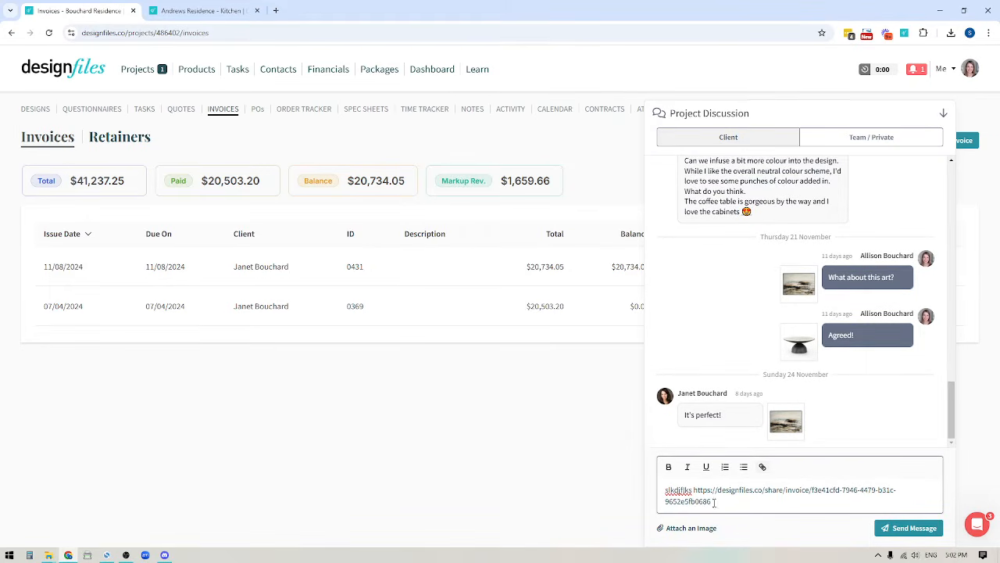
pyautogui.moveTo(719, 504); pyautogui.dragTo(693, 490)
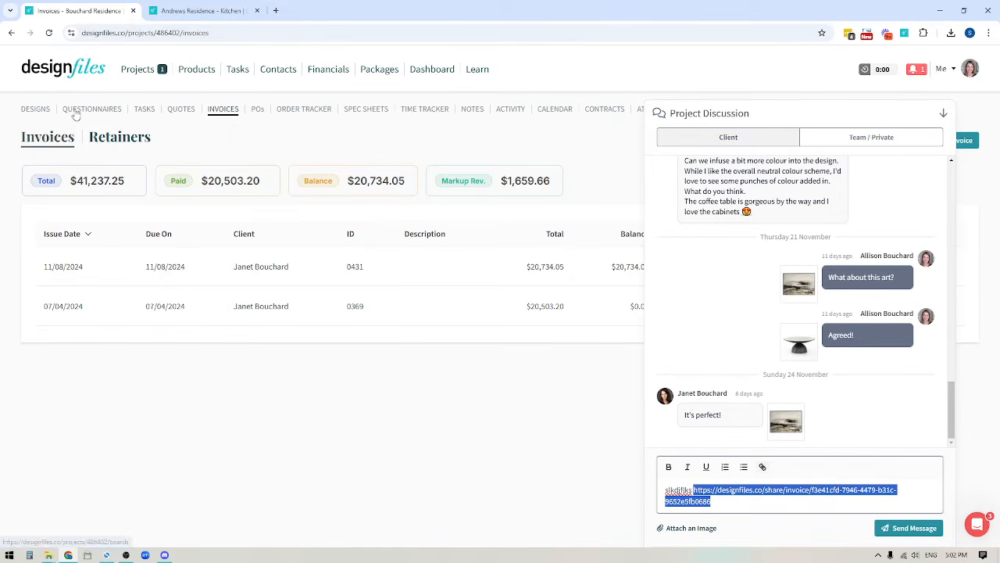
# Open the project's designs and view the Room Mock Up design.
pyautogui.click(36, 110)
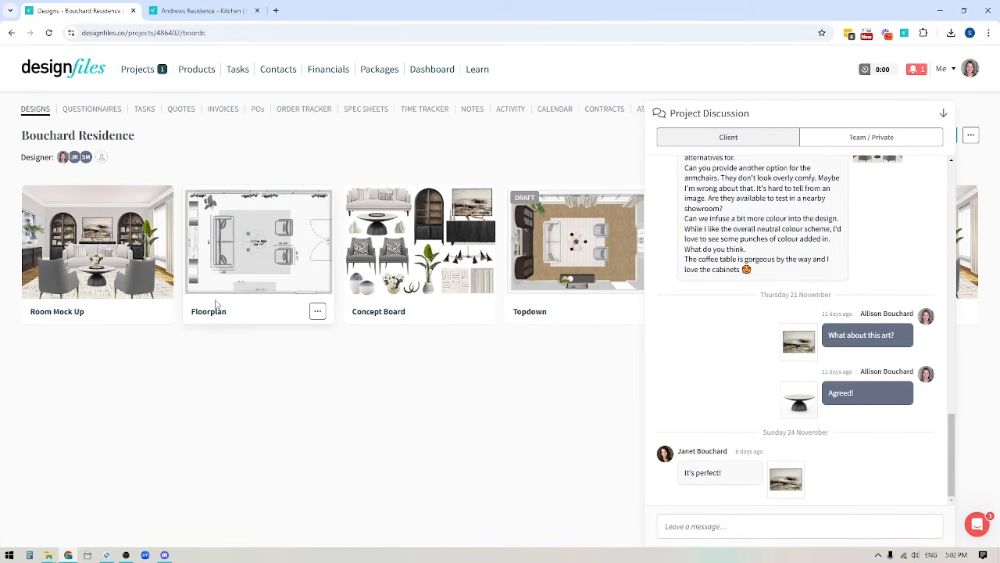
pyautogui.moveTo(92, 227)
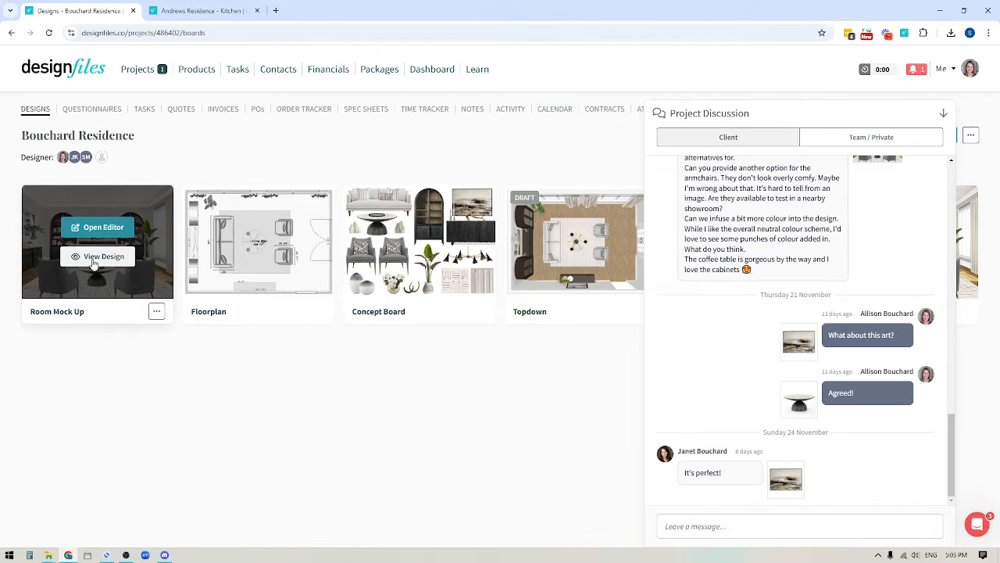
pyautogui.click(98, 258)
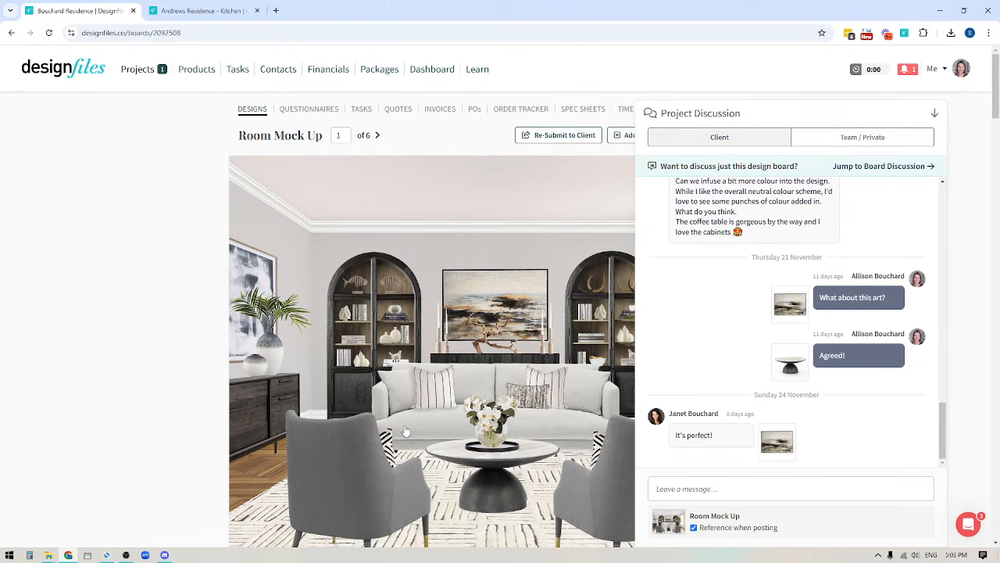
# Open the Room Mock Up board's own discussion, look through its earlier client messages and return to the latest one.
pyautogui.click(870, 174)
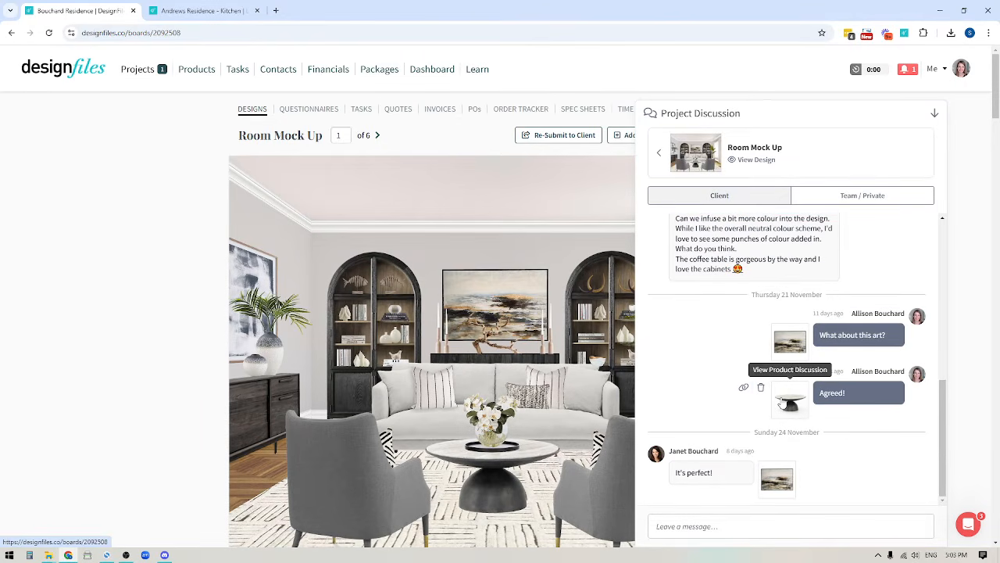
pyautogui.scroll(10, 784, 400)
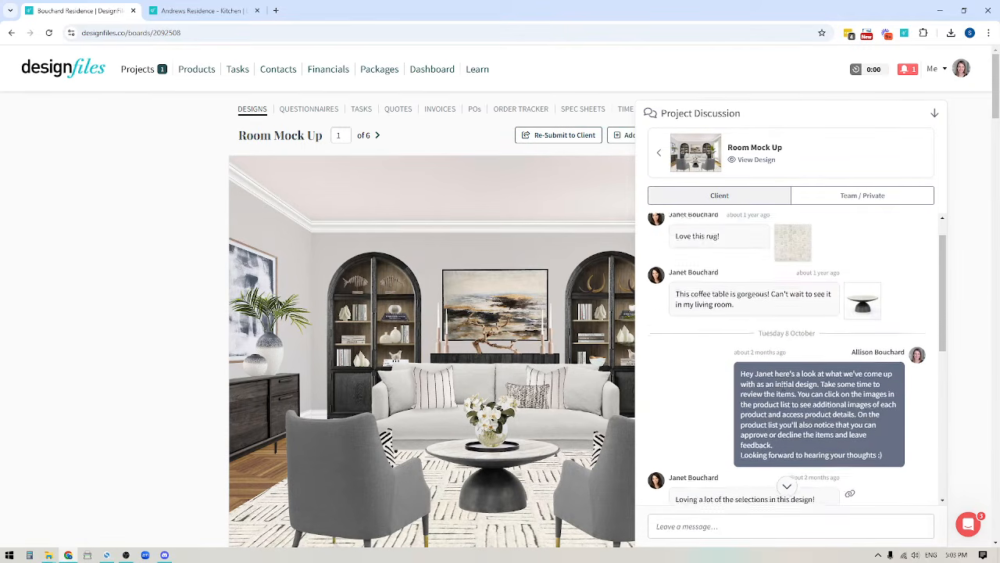
pyautogui.click(786, 486)
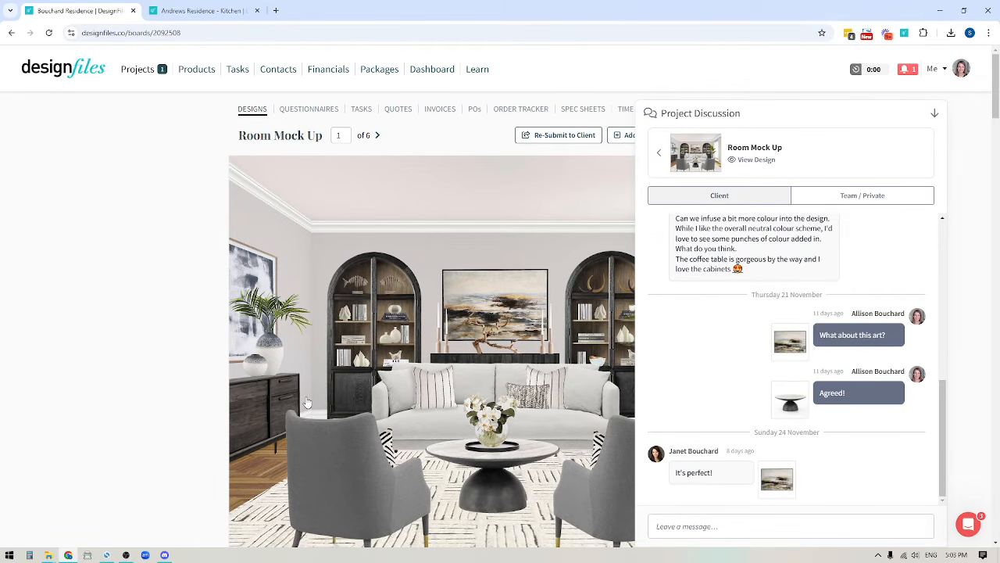
# Return to the full project discussion, look through its earlier messages and attachments, and reopen the Room Mock Up board discussion.
pyautogui.click(661, 159)
pyautogui.scroll(5, 760, 379)
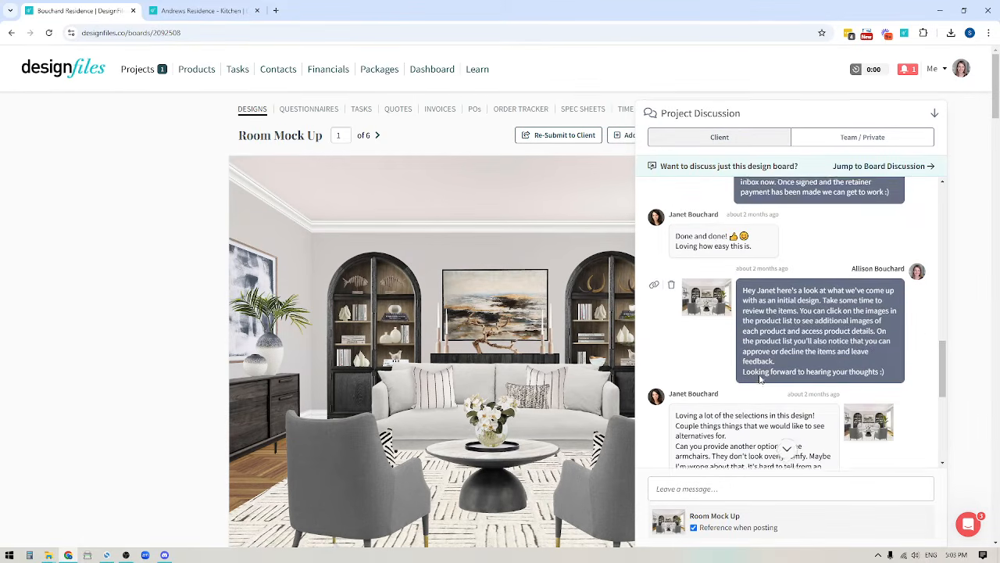
pyautogui.scroll(5, 760, 379)
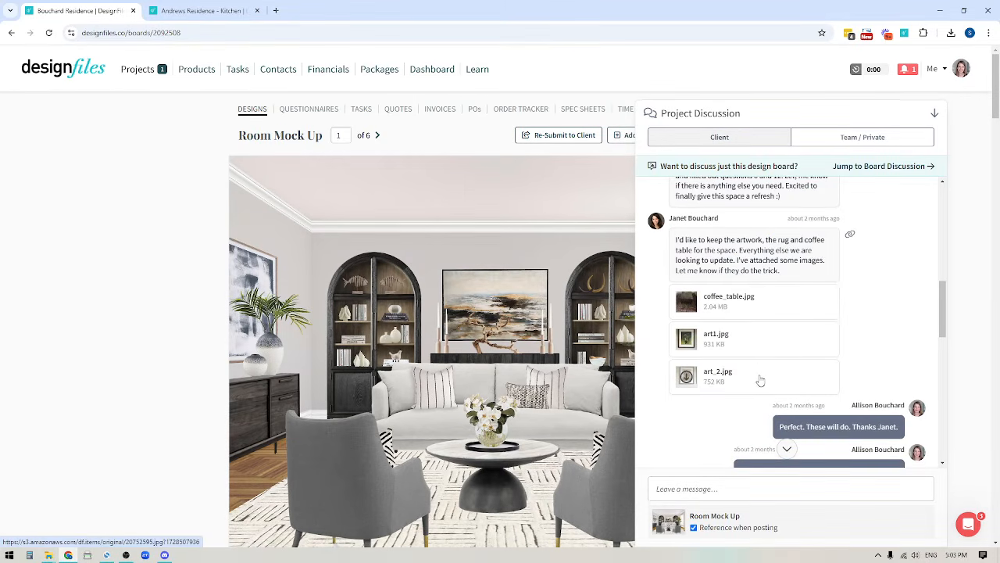
pyautogui.click(883, 166)
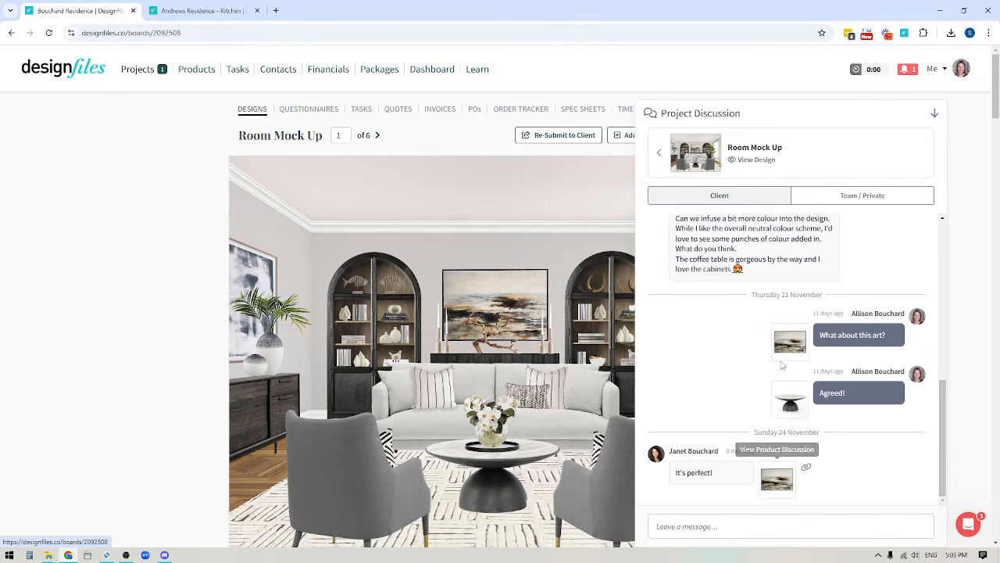
# Open the product discussion of the Corbett Coffee Table - Creamy Taupe from the design's product list.
pyautogui.scroll(-3, 297, 347)
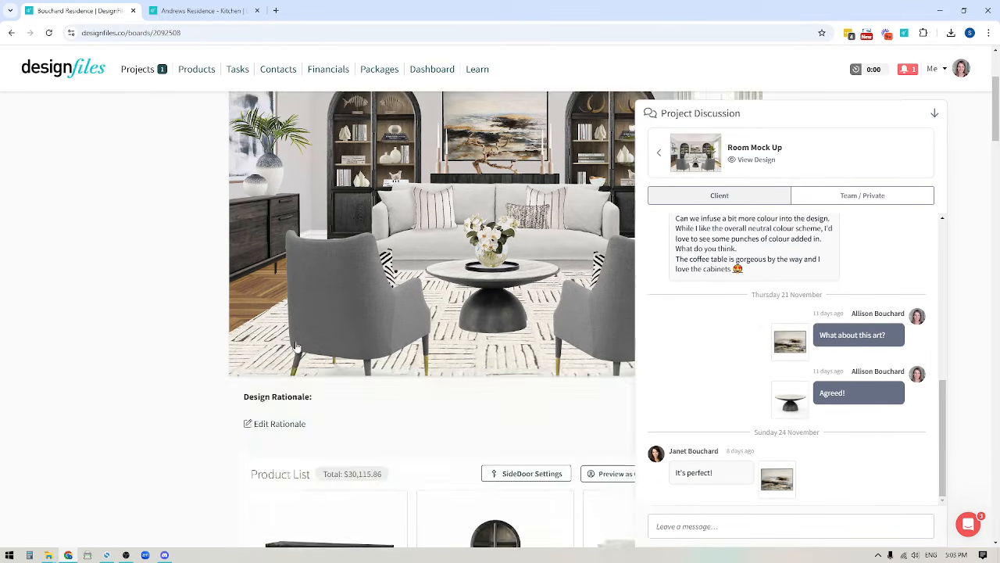
pyautogui.scroll(-6, 297, 347)
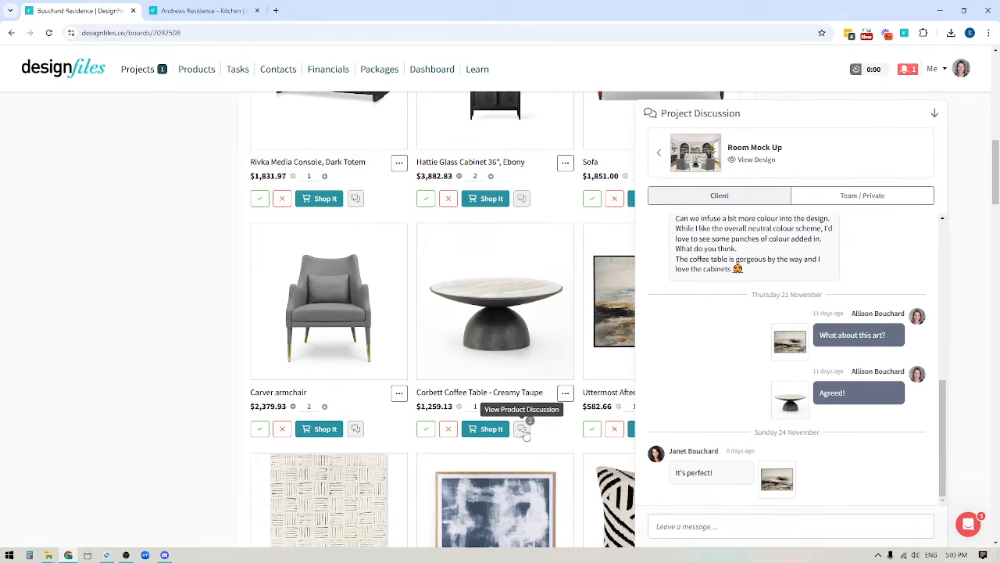
pyautogui.click(523, 430)
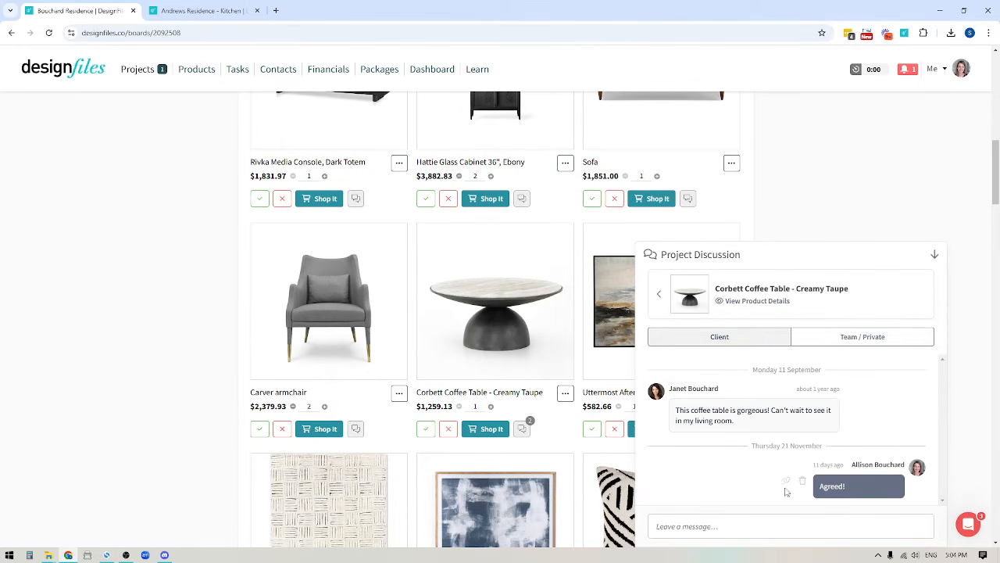
# Open the message field in the Basanti Rug's product discussion and in the Corbett Coffee Table's product discussion.
pyautogui.scroll(-2, 761, 423)
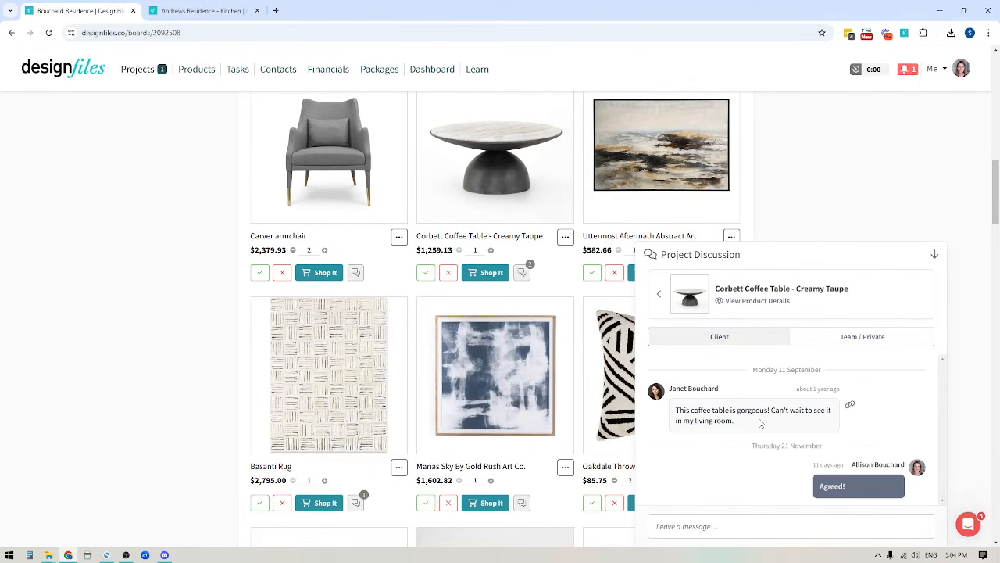
pyautogui.click(355, 505)
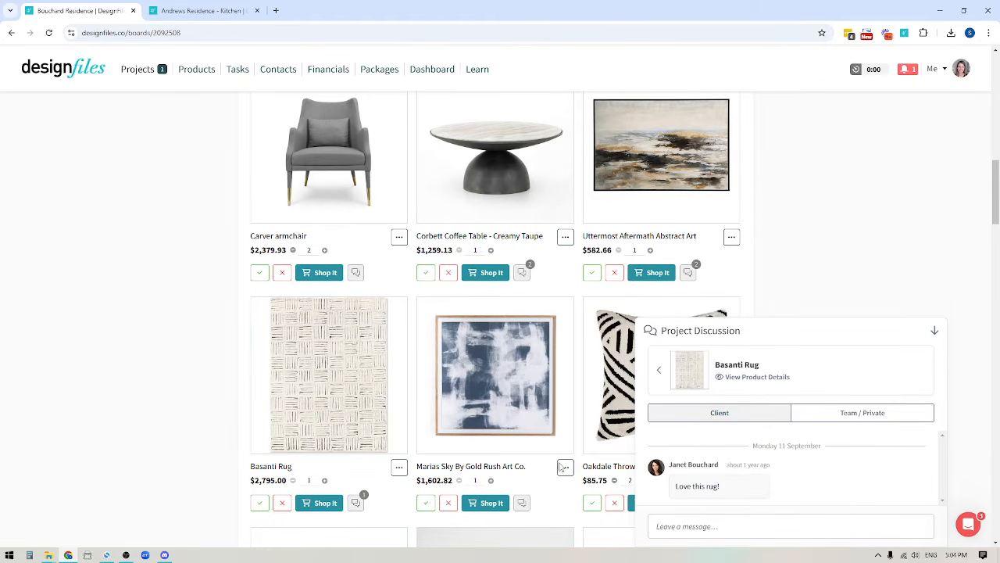
pyautogui.click(735, 525)
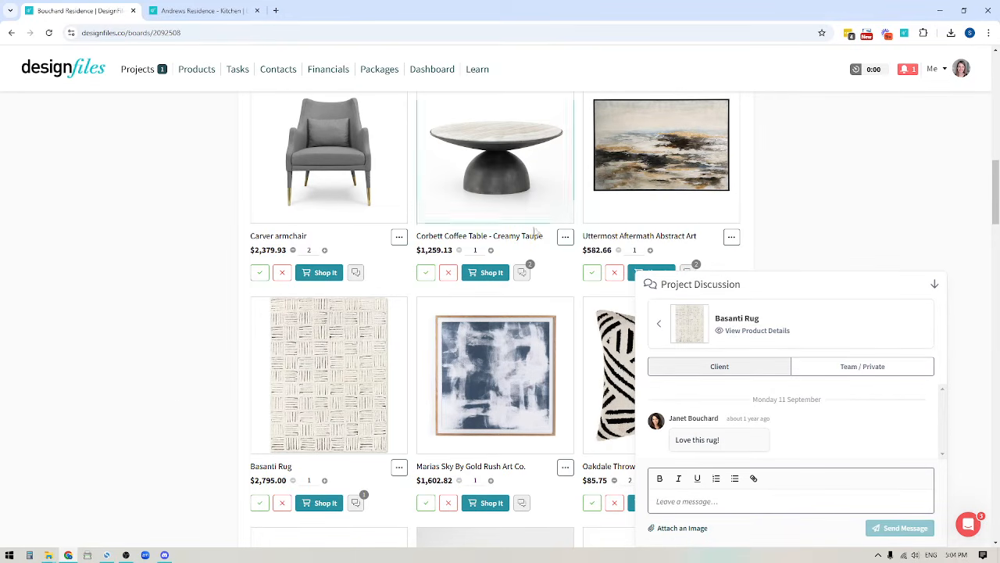
pyautogui.click(522, 274)
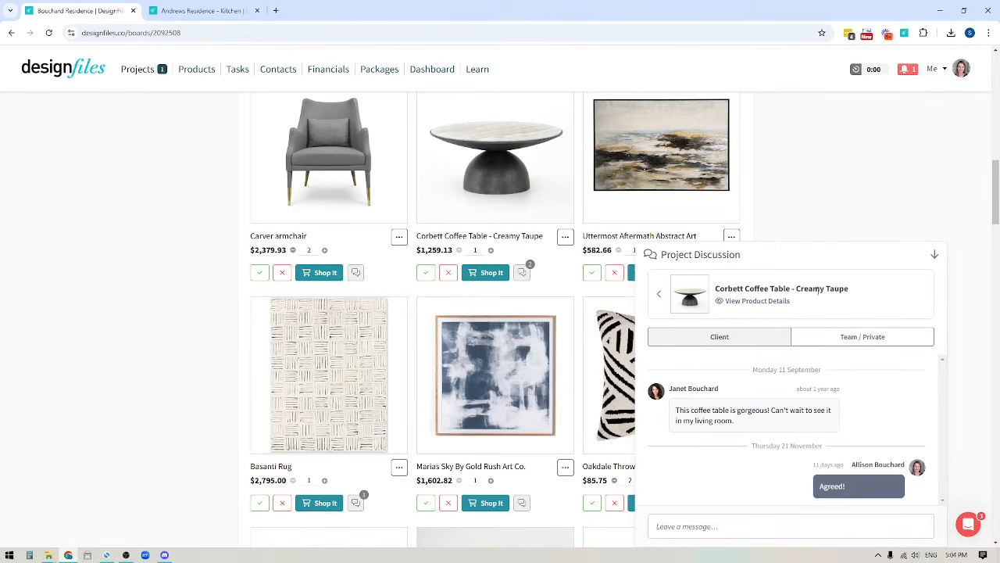
pyautogui.click(671, 526)
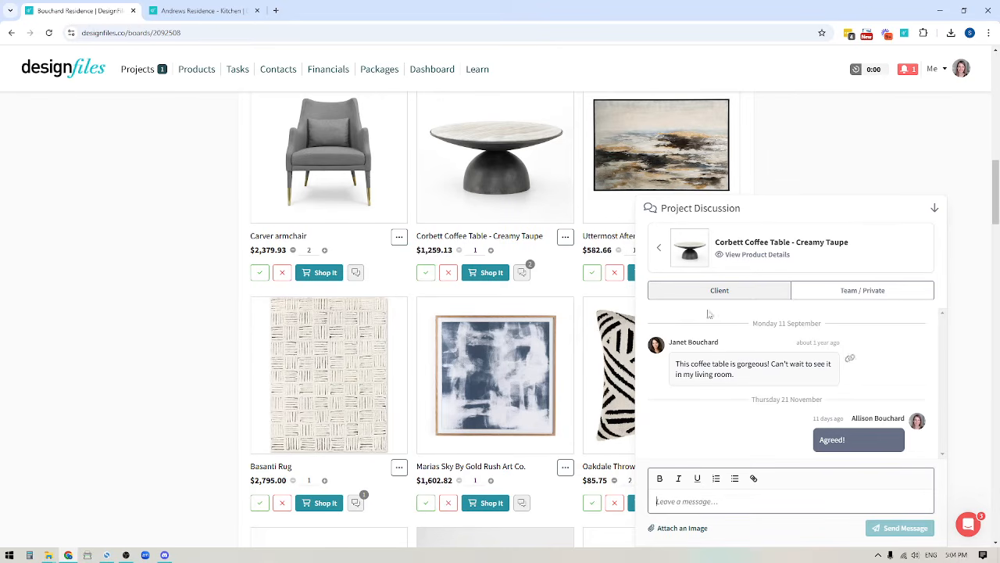
# Return from the coffee table's discussion to the full project discussion and review its client messages back to the earliest.
pyautogui.click(661, 250)
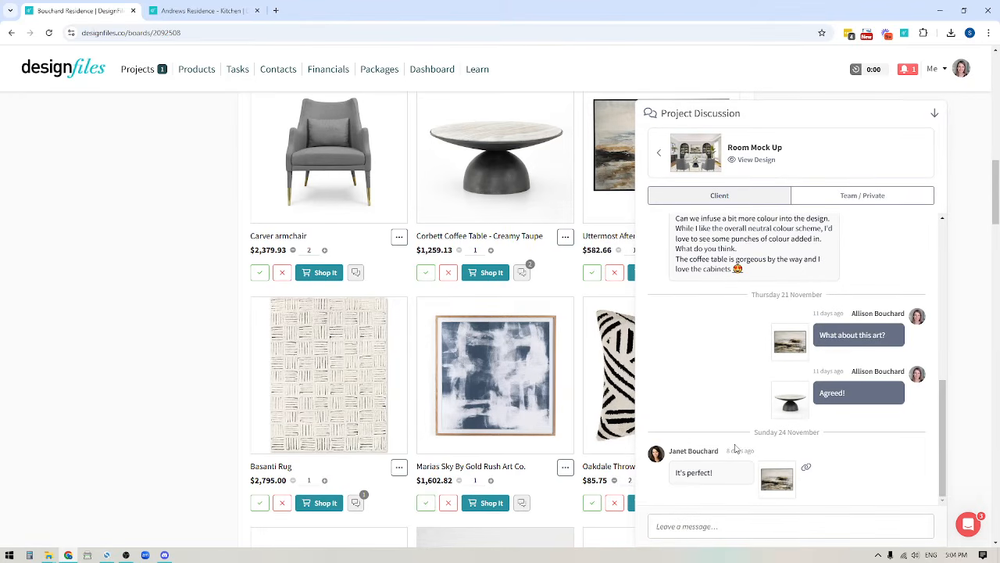
pyautogui.click(660, 156)
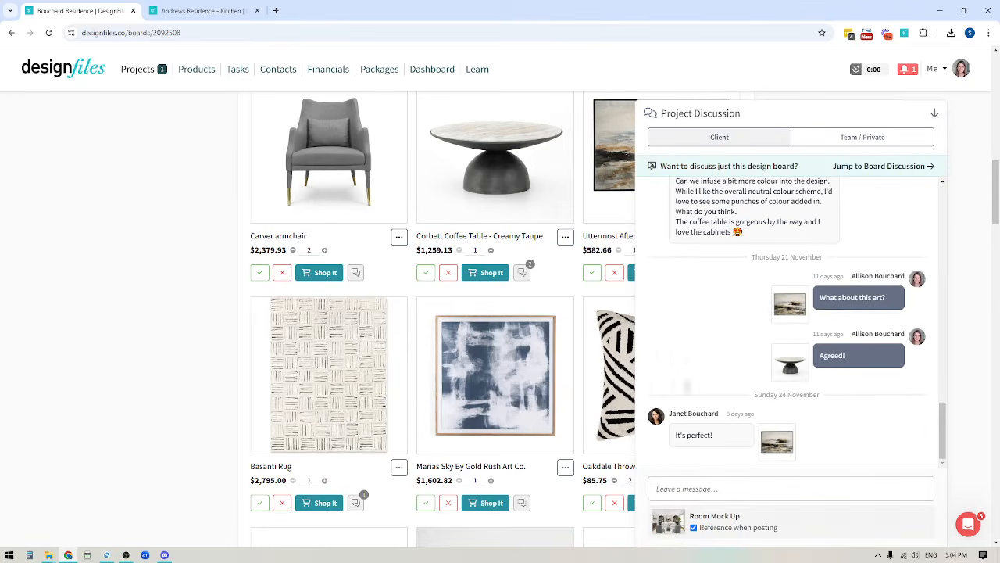
pyautogui.scroll(15, 781, 313)
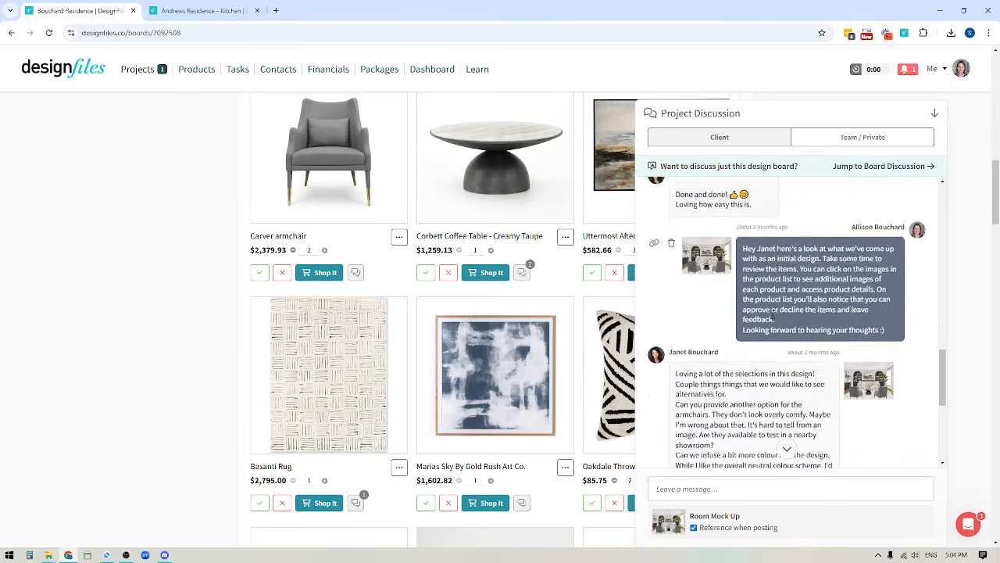
pyautogui.scroll(5, 772, 316)
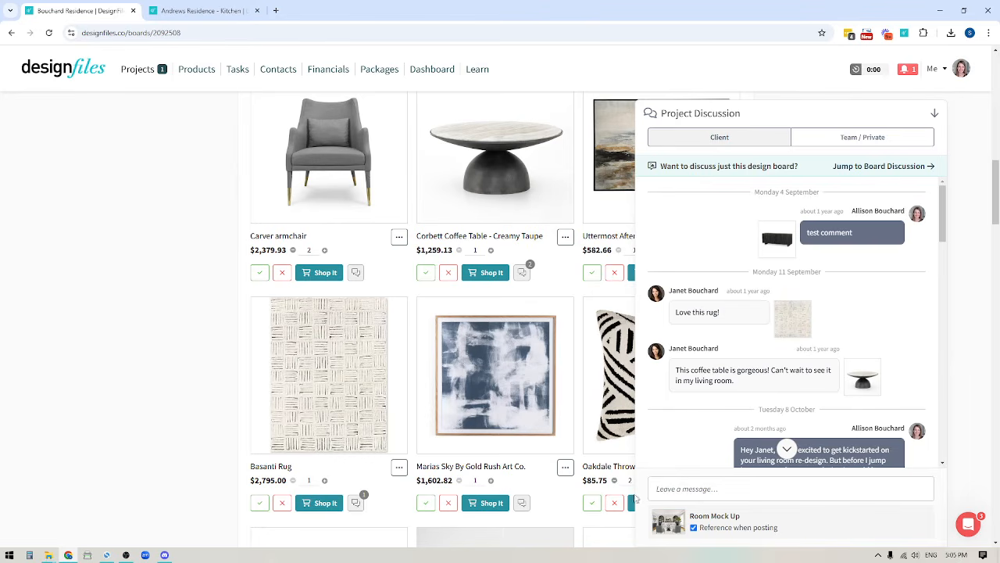
# Draft the client message "skjfds;djkgf;sg" with the Room Mock Up board referenced, and select the draft text.
pyautogui.click(676, 487)
pyautogui.write('skjfds;djkgf;sg')
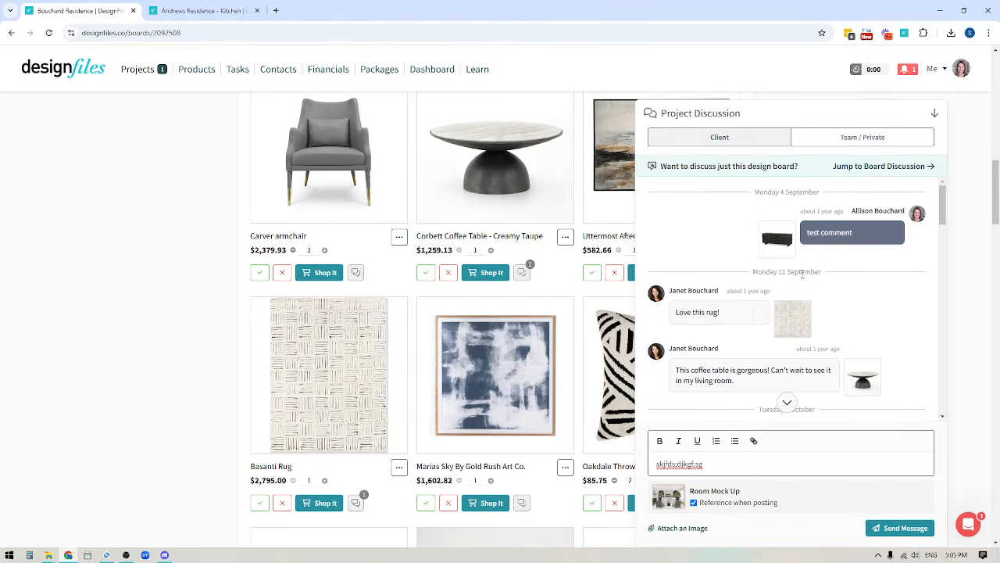
pyautogui.moveTo(703, 464); pyautogui.dragTo(653, 463)
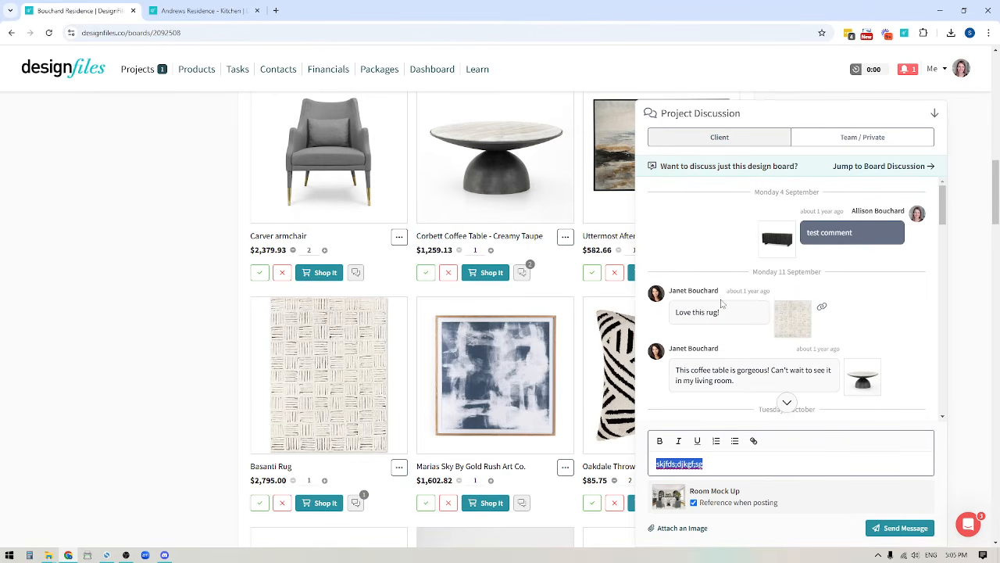
# Review the client discussion's messages, image attachments and product references, and return to the latest client message.
pyautogui.scroll(-5, 738, 234)
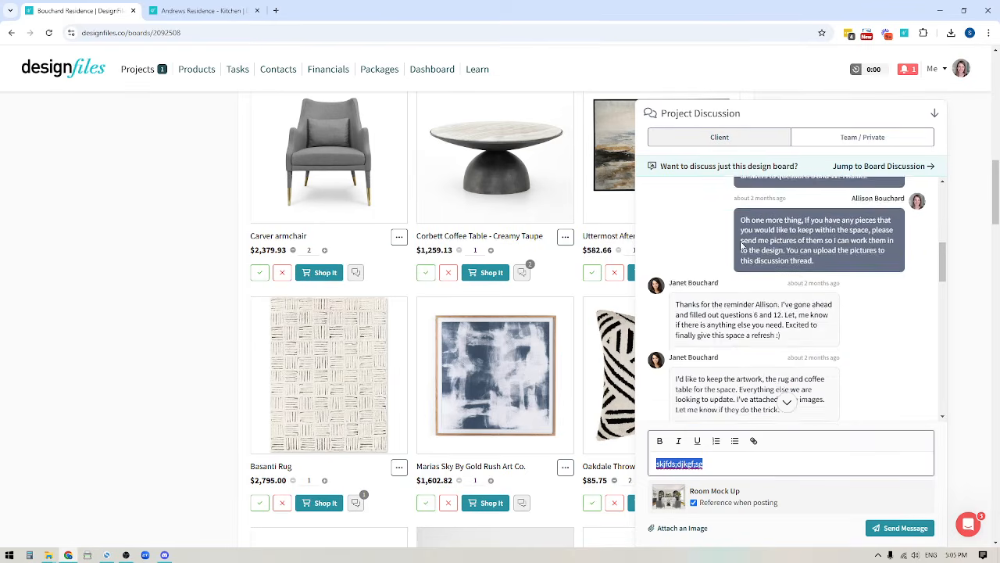
pyautogui.scroll(-4, 742, 246)
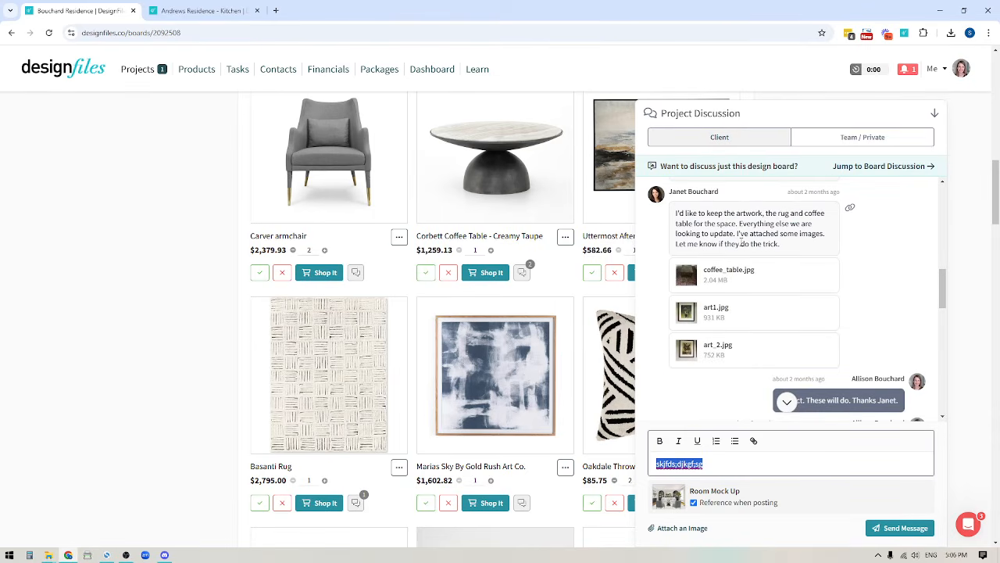
pyautogui.scroll(3, 794, 289)
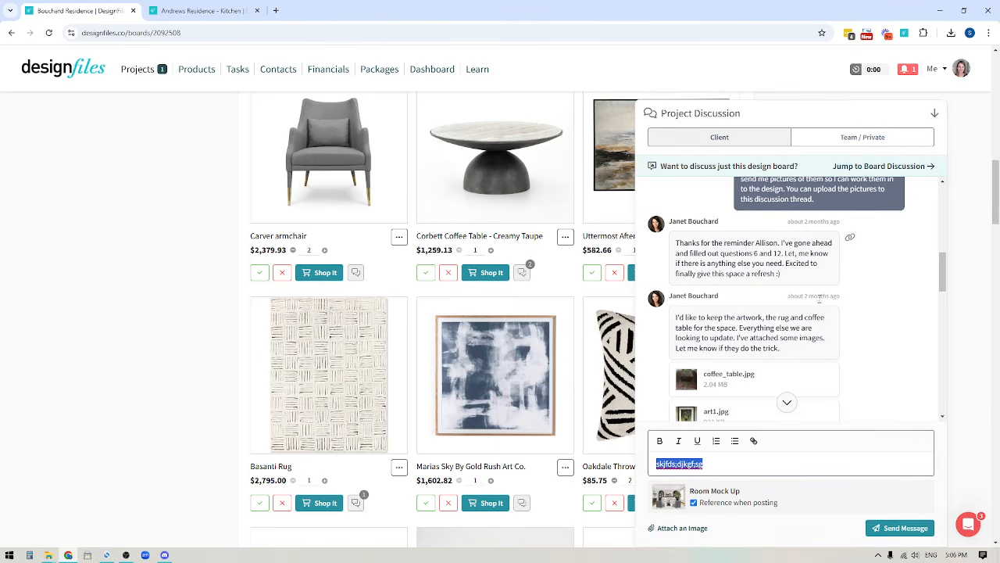
pyautogui.scroll(5, 818, 311)
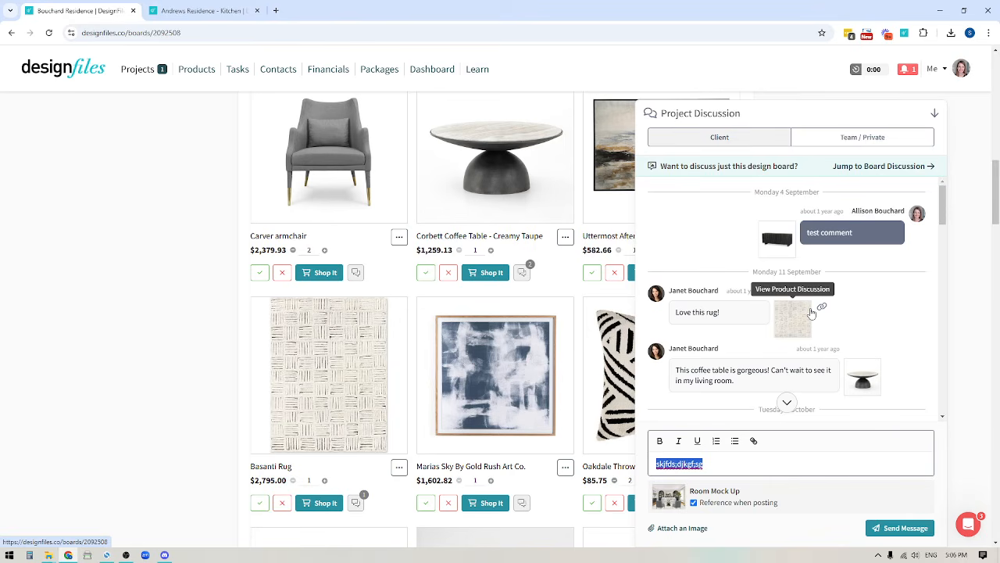
pyautogui.click(702, 140)
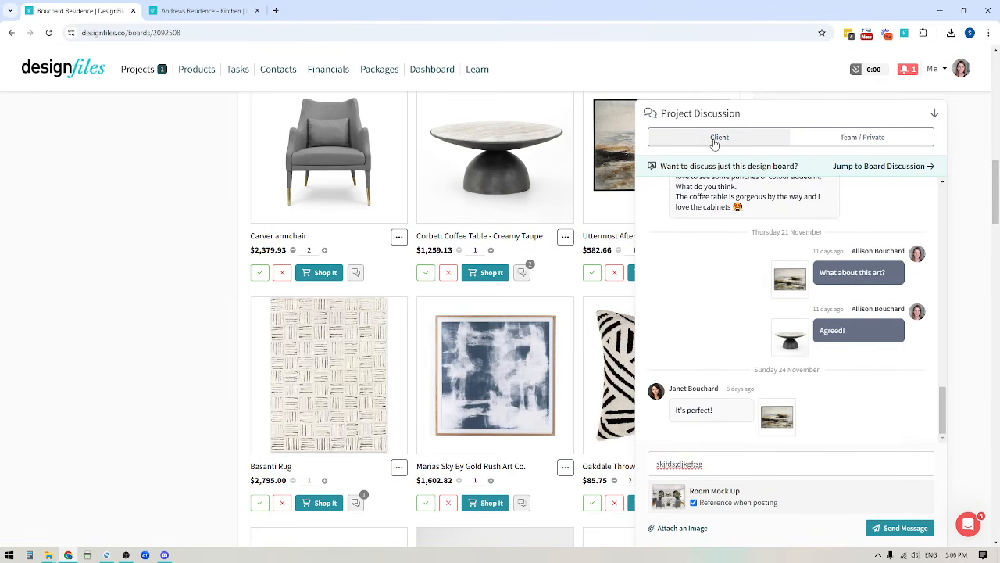
# Switch to the project's team/private discussion alongside the Room Mock Up design and select the draft message text.
pyautogui.click(864, 145)
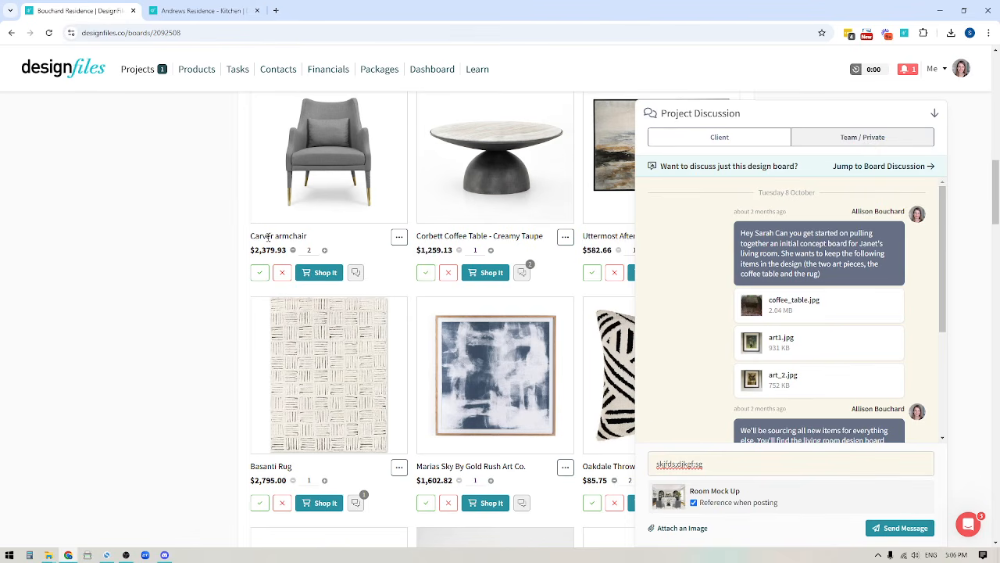
pyautogui.scroll(3, 268, 239)
pyautogui.scroll(10, 267, 239)
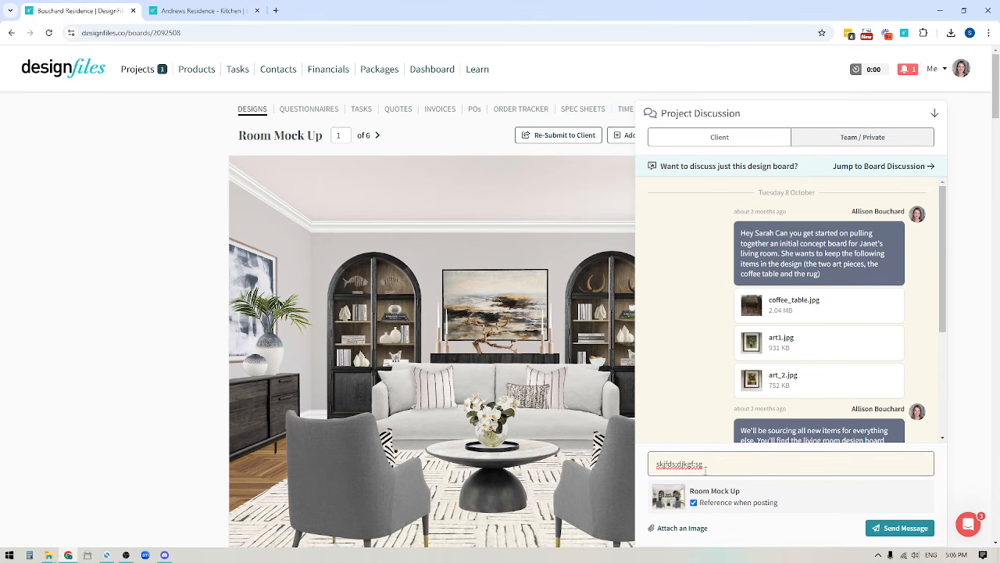
pyautogui.moveTo(702, 464); pyautogui.dragTo(641, 473)
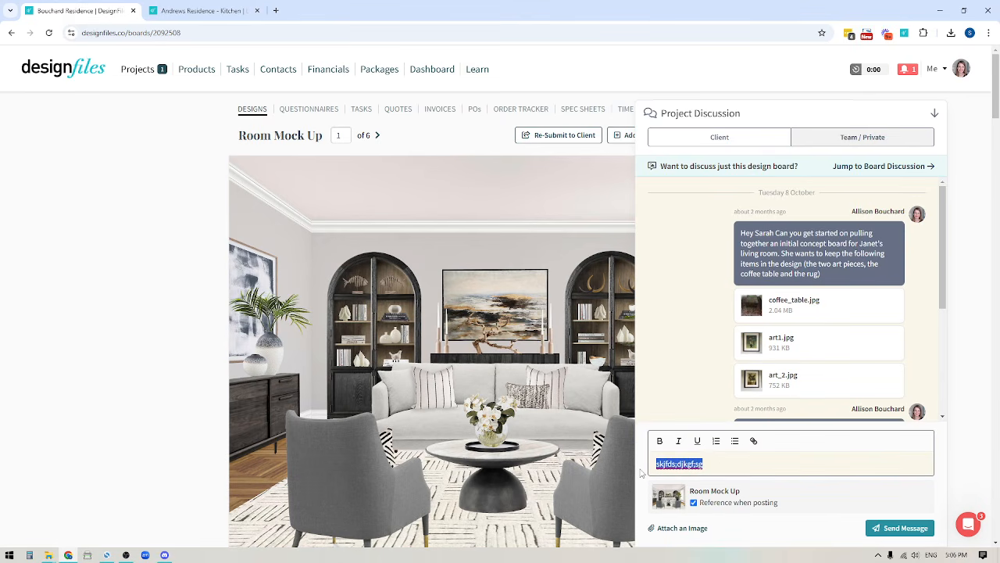